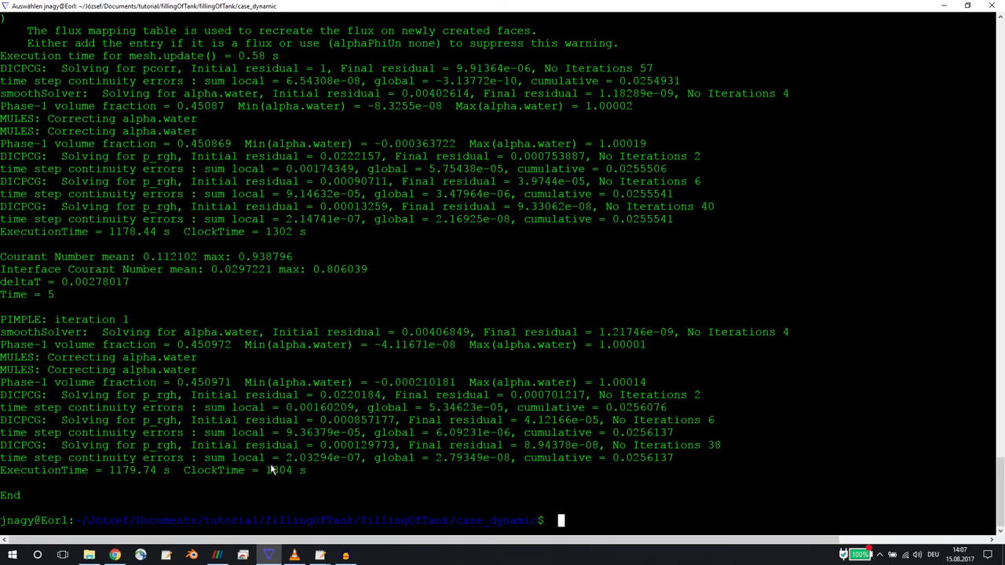
Highlight the run's total clock time, then bring up ParaView and rotate the two results.
left_click_drag(281, 475, 290, 477)
left_click_drag(287, 472, 296, 474)
left_click(216, 555)
left_click_drag(495, 376, 385, 272)
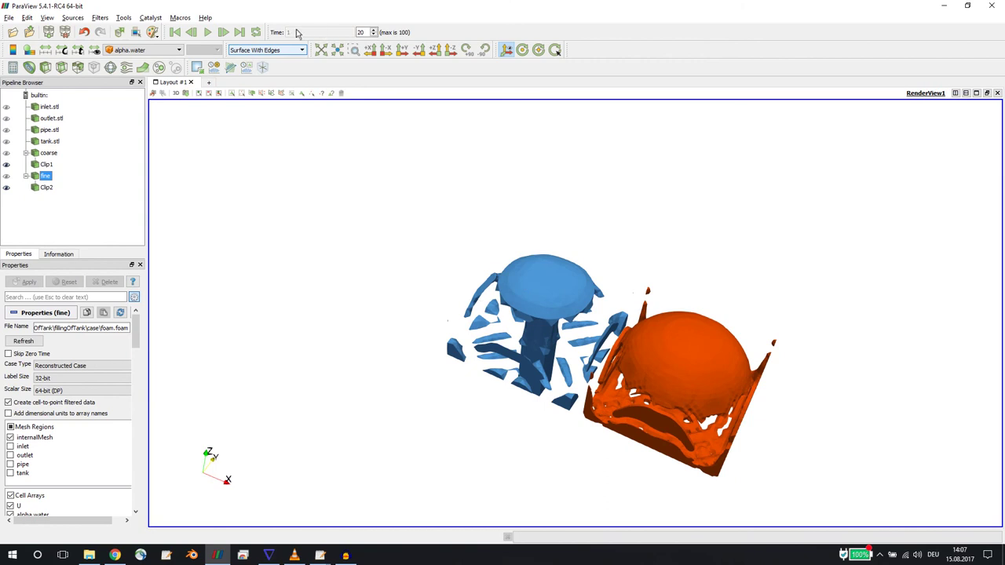
Load foam.foam from the case_dynamic folder under fillingOfTank and apply it.
left_click(13, 33)
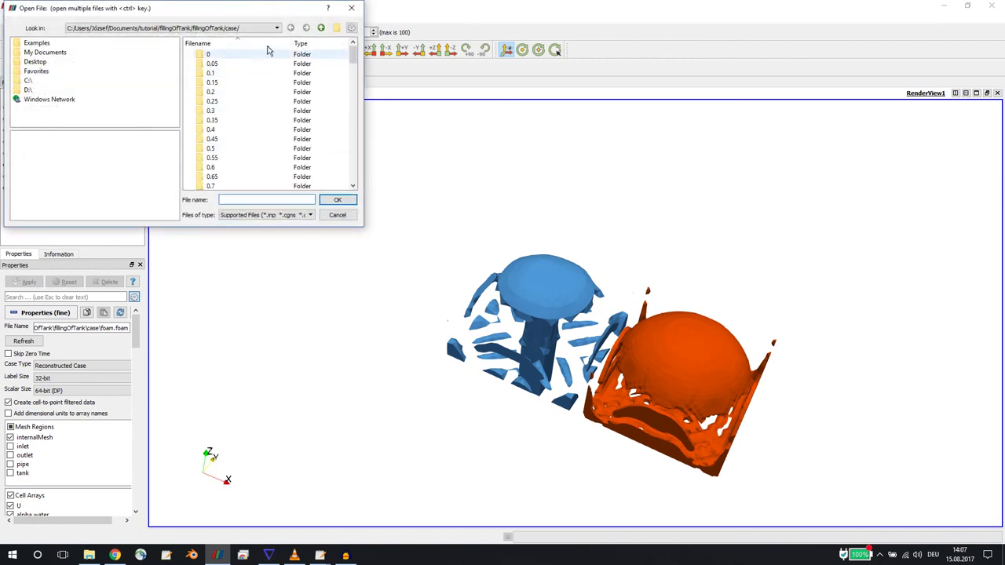
left_click(321, 28)
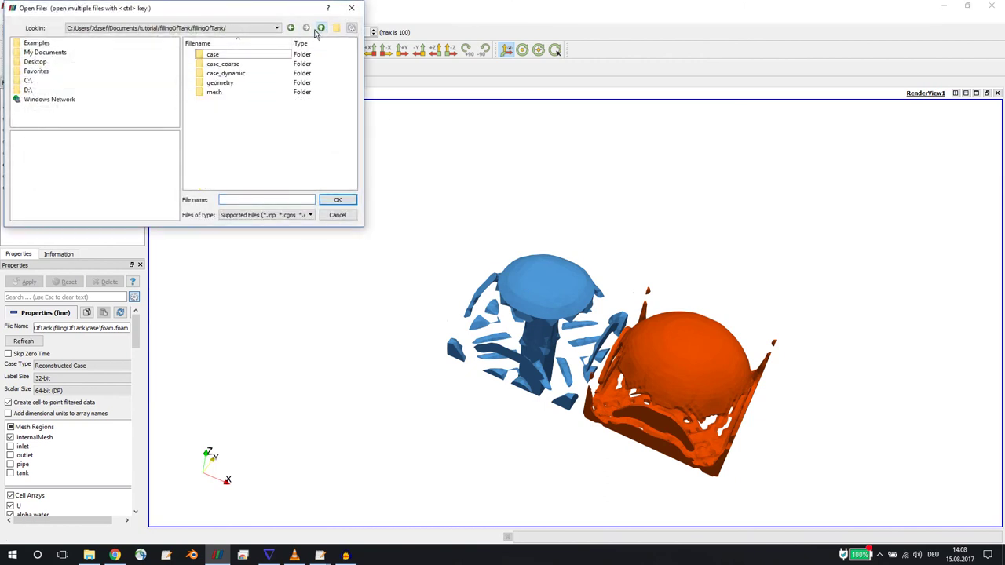
double_click(231, 73)
scroll(245, 147, "down", 9)
scroll(245, 148, "down", 5)
double_click(248, 176)
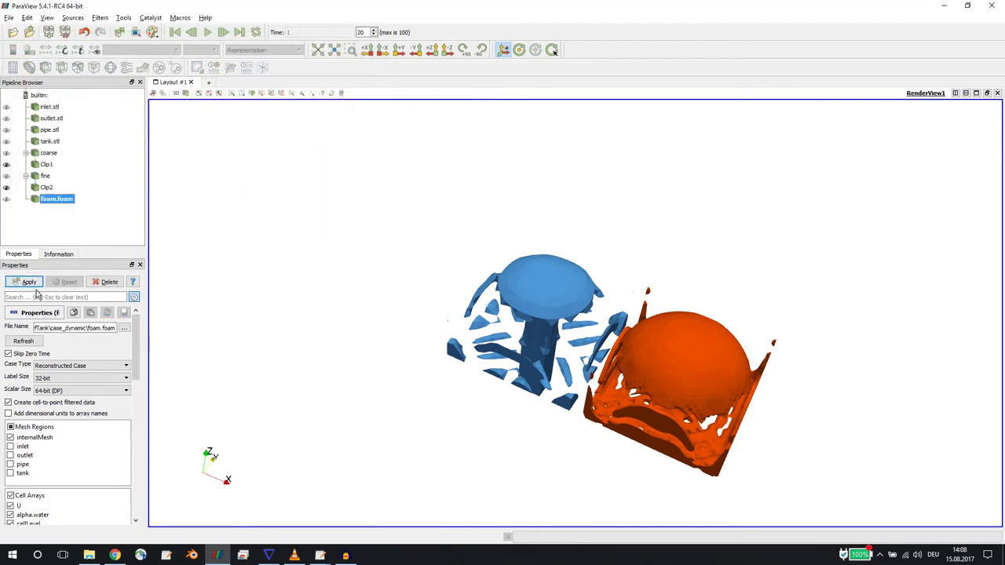
left_click(28, 283)
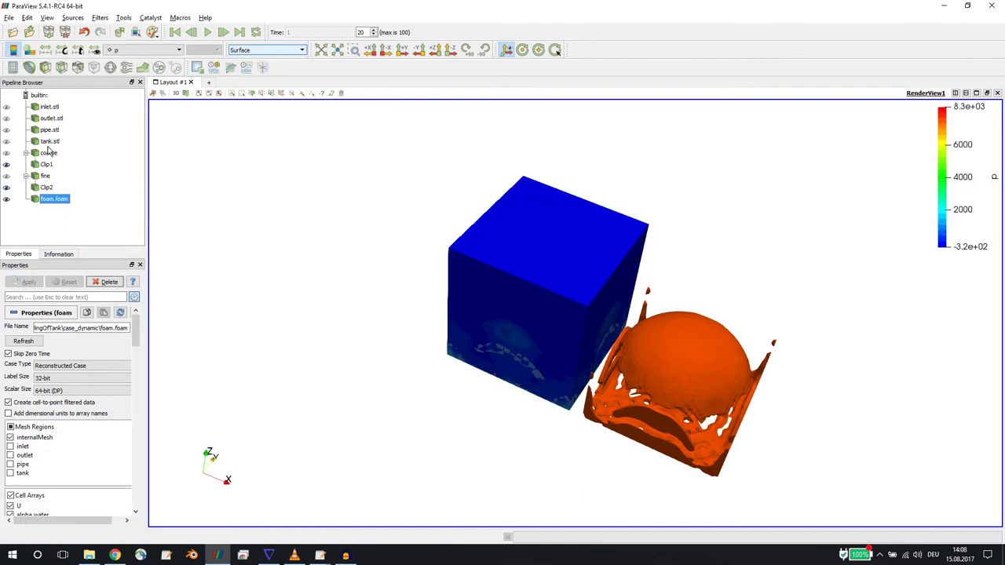
Add a Scalar clip on alpha.water with value 0.5 to the new case.
left_click(45, 69)
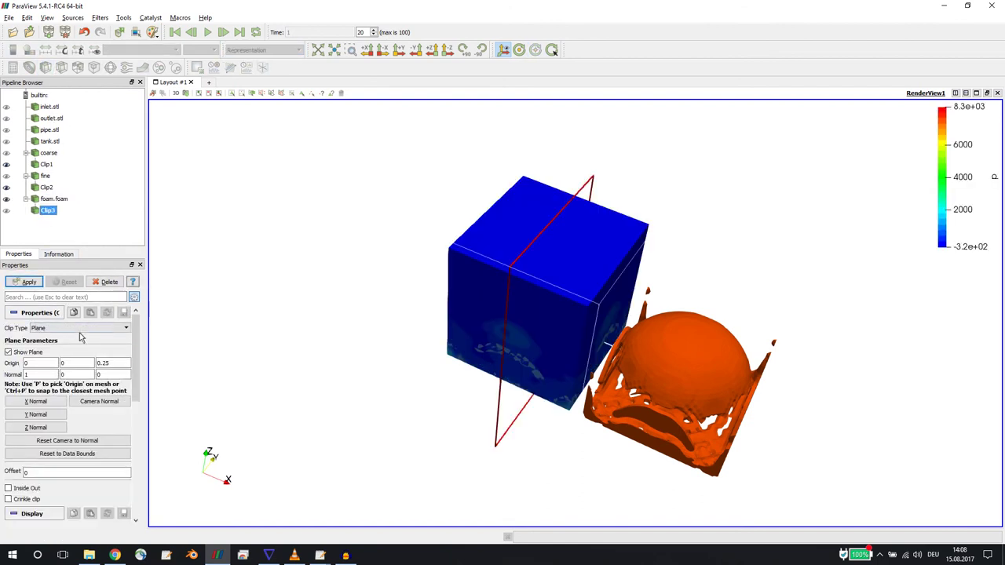
left_click(79, 329)
left_click(47, 360)
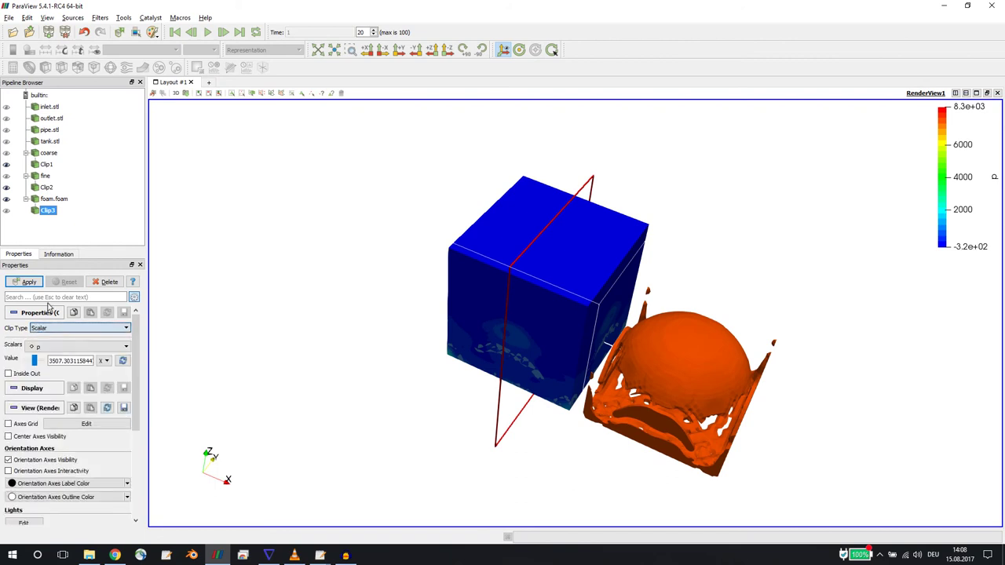
left_click(63, 347)
left_click(57, 358)
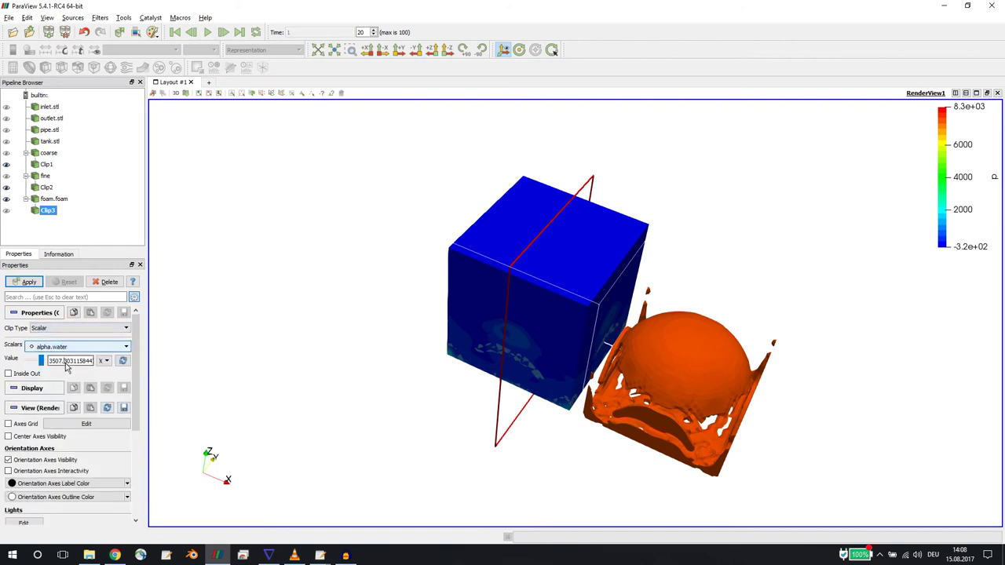
triple_click(66, 362)
type("0.5")
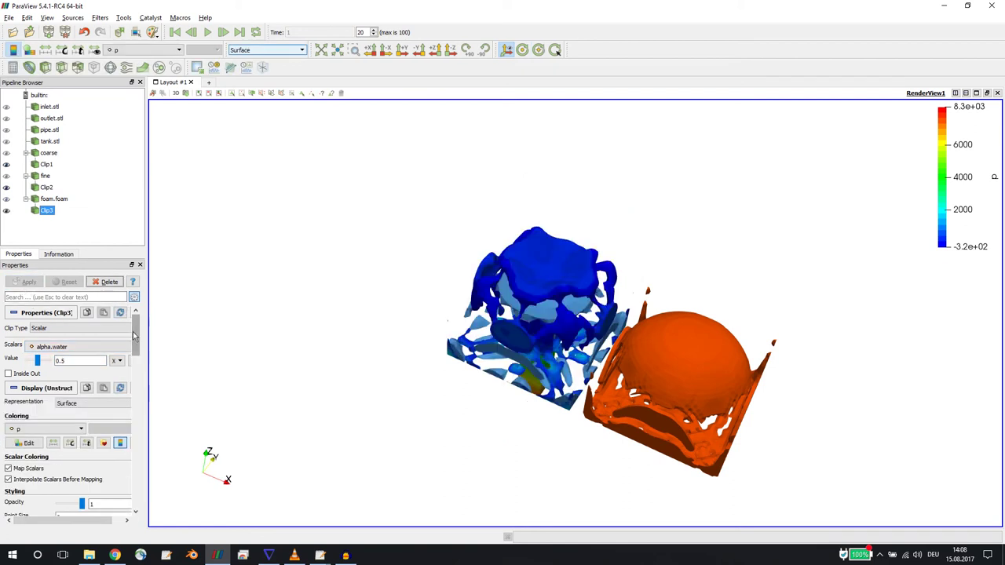
mouse_move(133, 336)
left_mouse_down()
mouse_move(131, 507)
mouse_move(156, 405)
mouse_move(117, 400)
left_mouse_up()
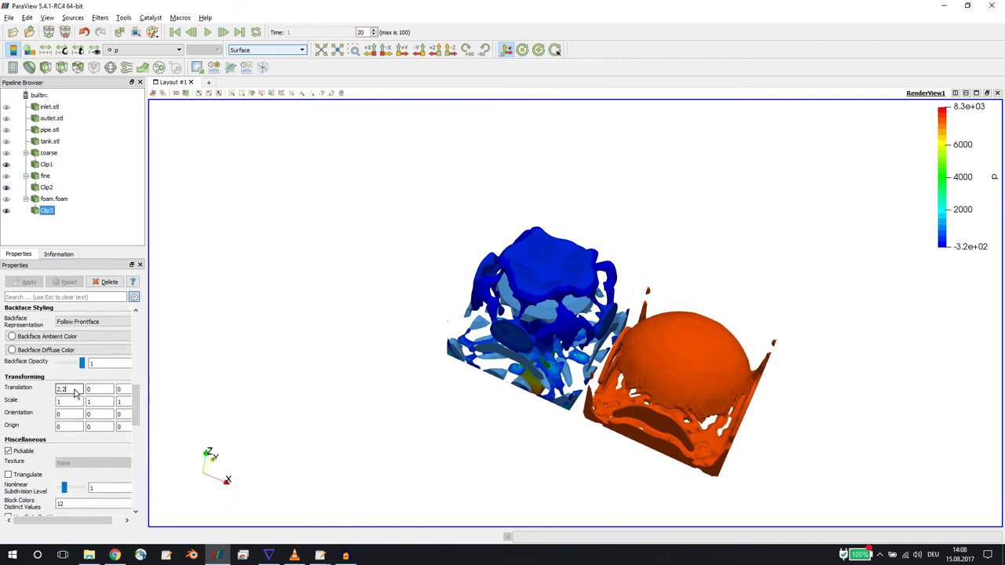
Translate the clip 2.2 in X and reframe the view around the three results.
left_click(76, 392)
type("2.2")
key("Tab")
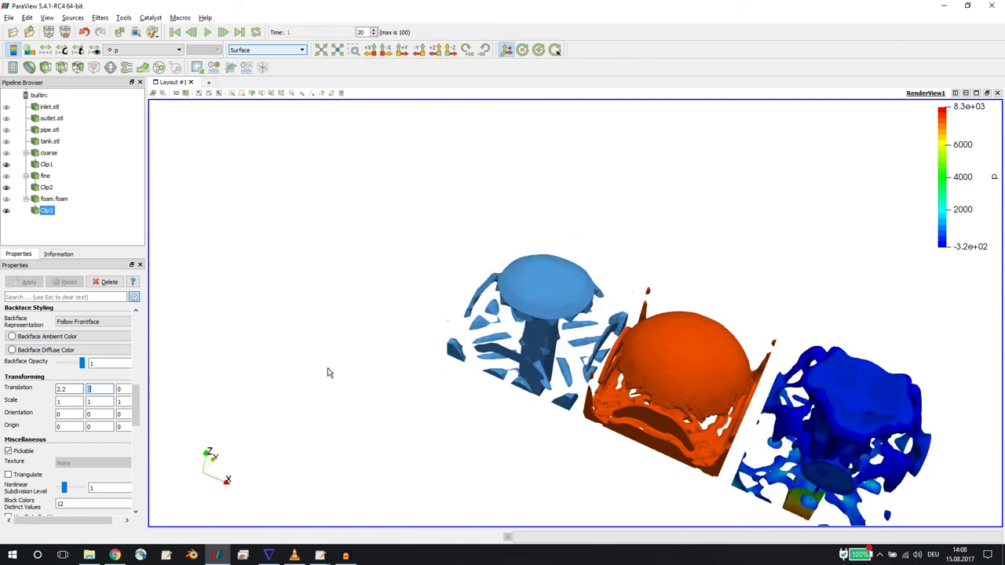
left_click_drag(326, 368, 449, 370)
scroll(451, 385, "up", 5)
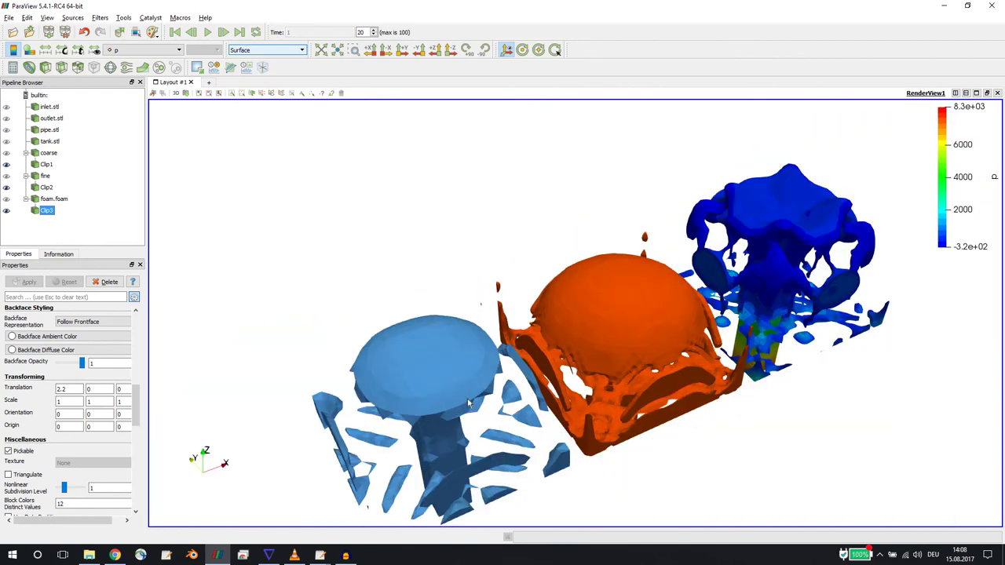
left_click_drag(469, 403, 437, 363)
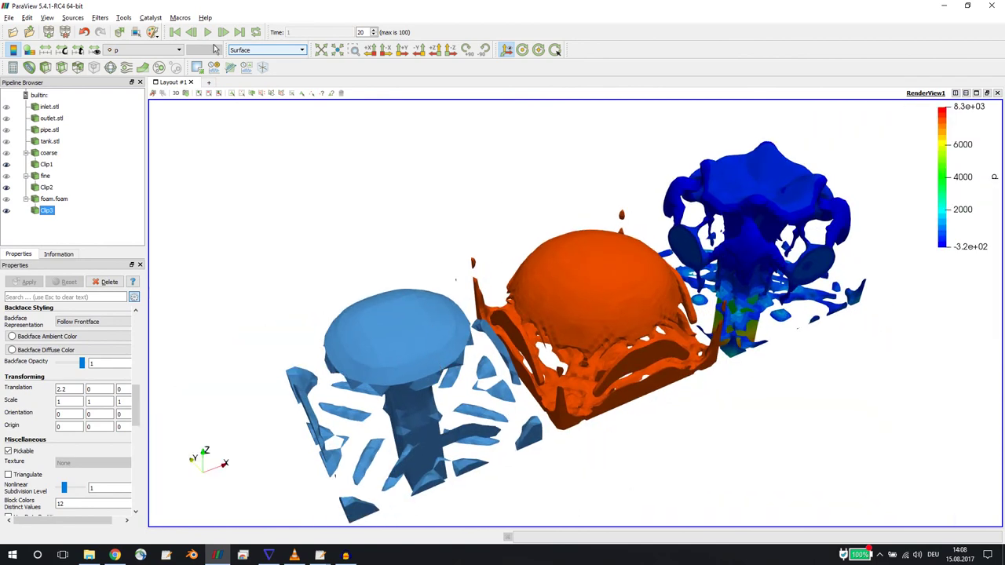
Colour the new clip with a solid bright green.
left_click(122, 52)
left_click(124, 60)
left_click(30, 50)
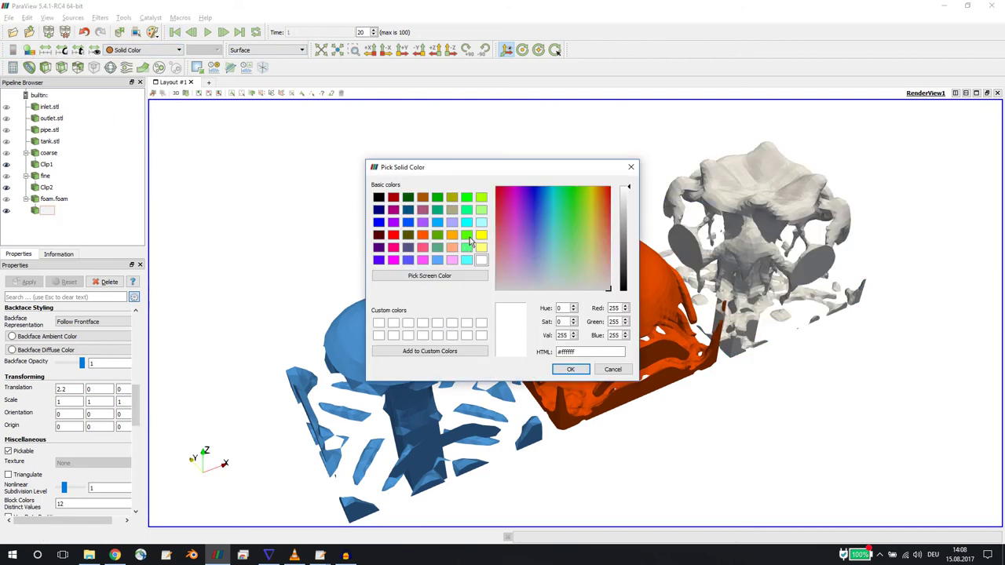
left_click(466, 197)
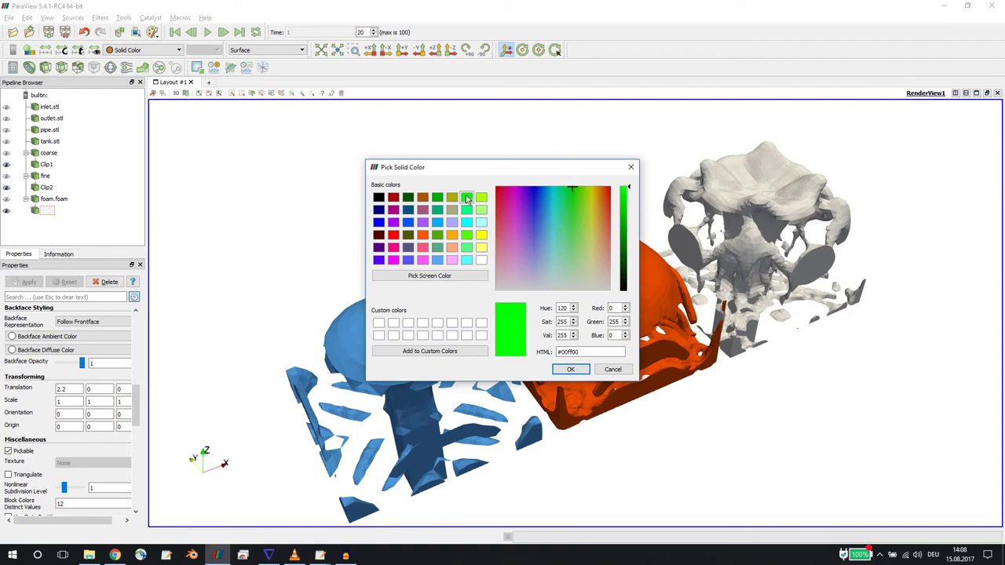
left_click(573, 369)
scroll(577, 343, "down", 3)
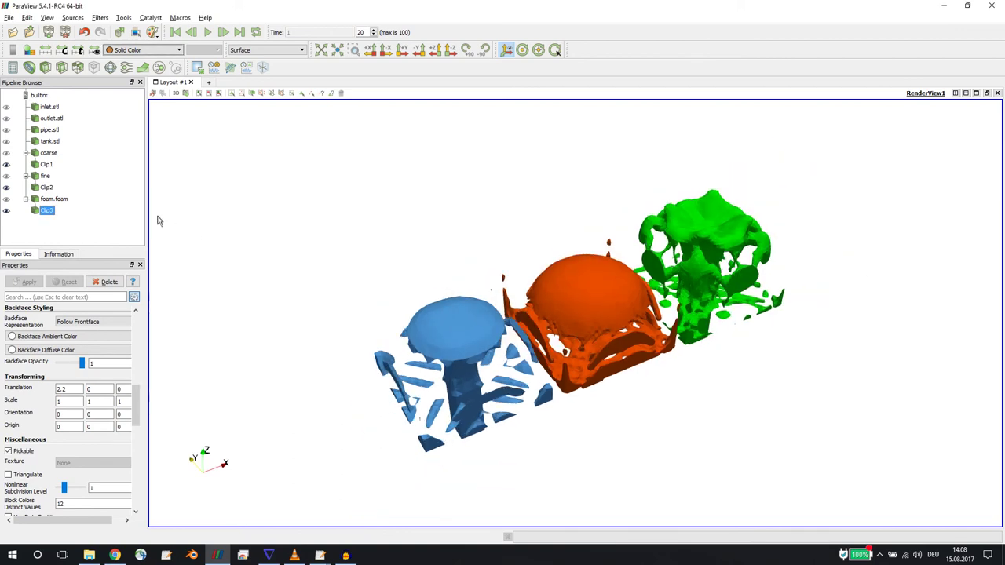
Rename the foam.foam source to 'dynamic'.
left_click(48, 200)
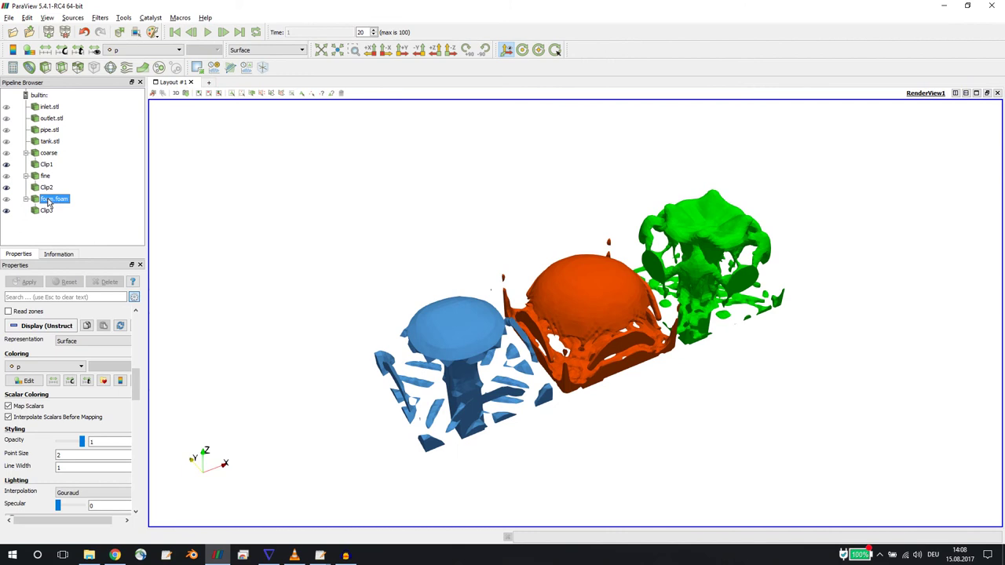
left_click(48, 200)
type("dynamic")
key("Return")
Jump to the first frame, include the zero time step, apply, and play the animation.
left_click(174, 32)
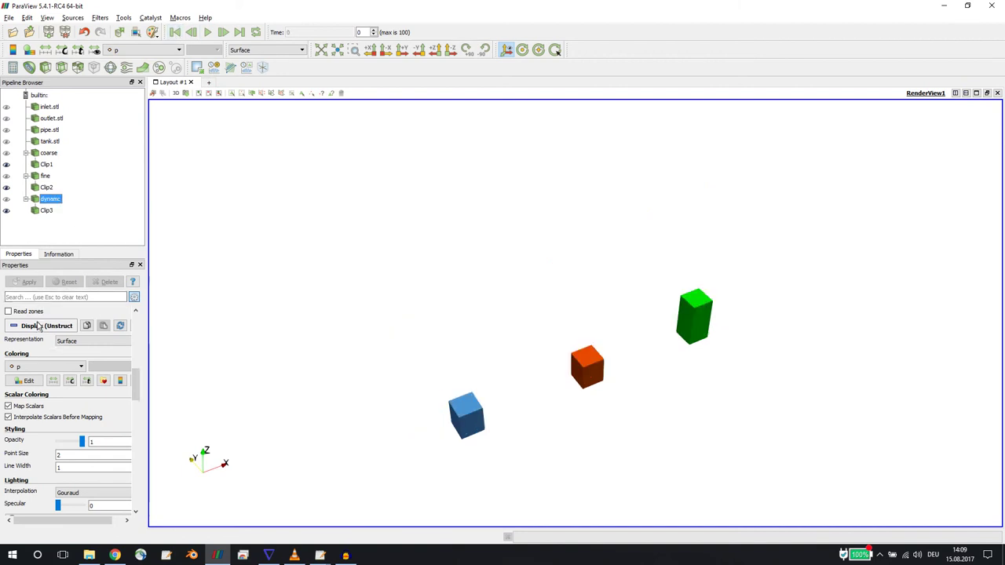
scroll(57, 339, "up", 5)
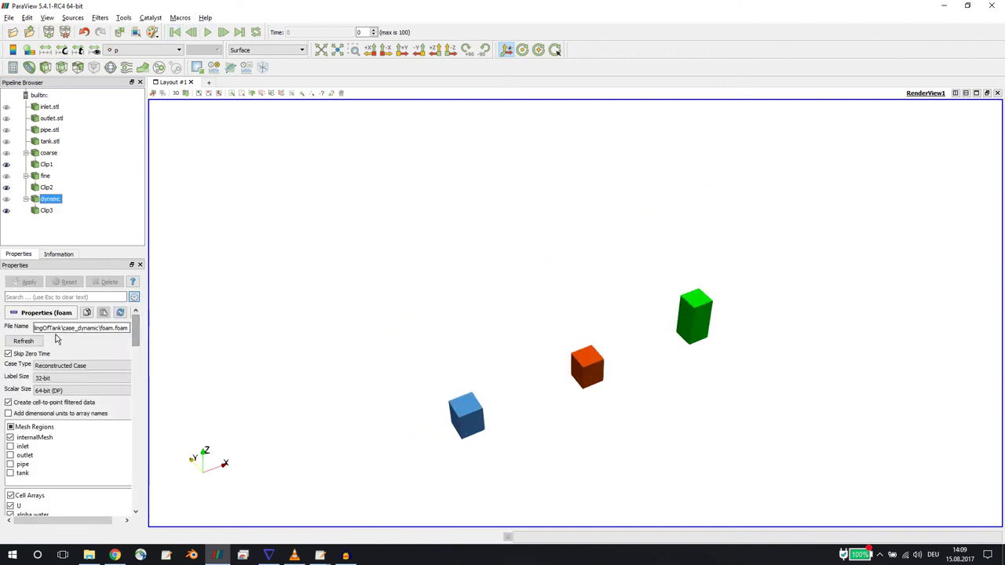
left_click(39, 353)
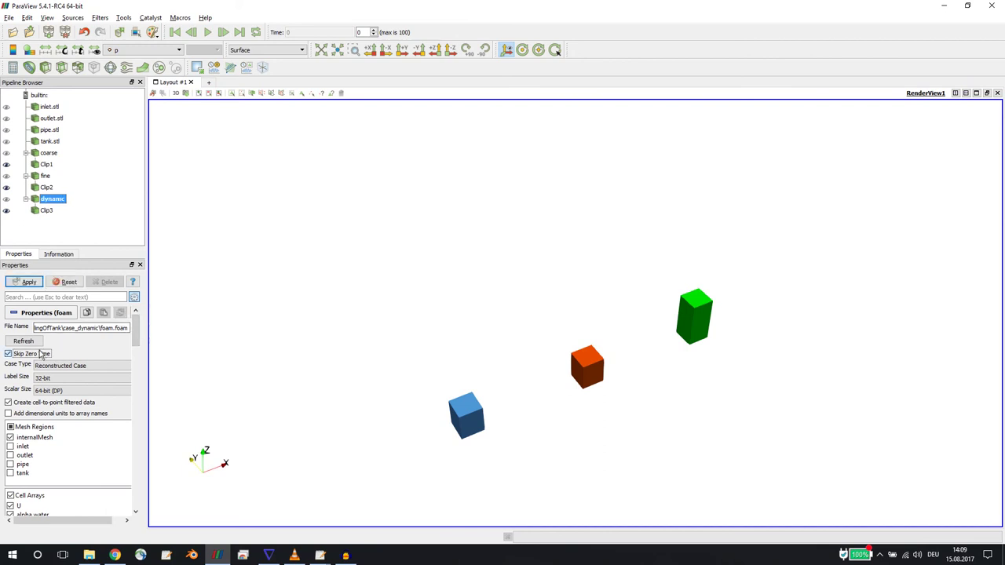
left_click(26, 284)
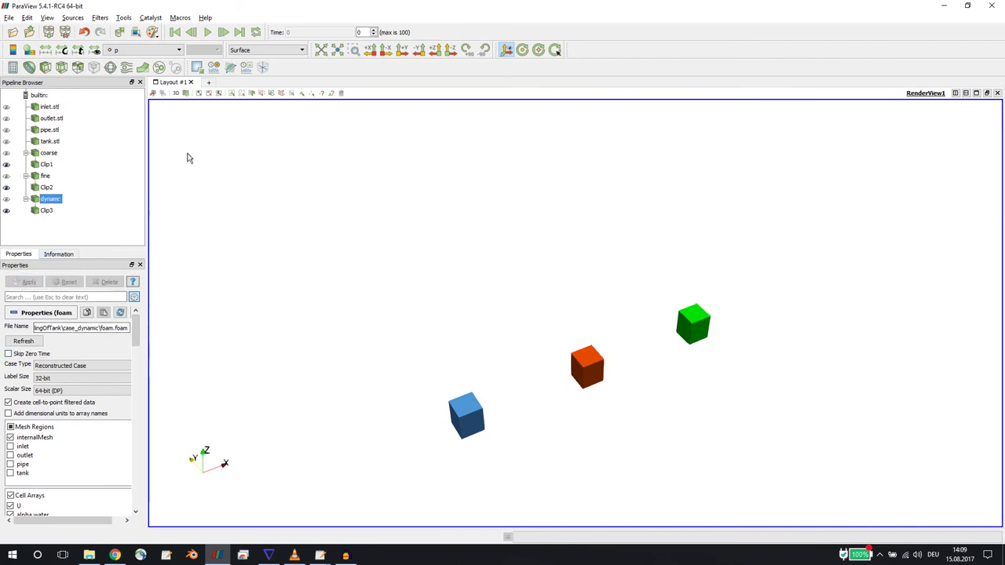
left_click(208, 33)
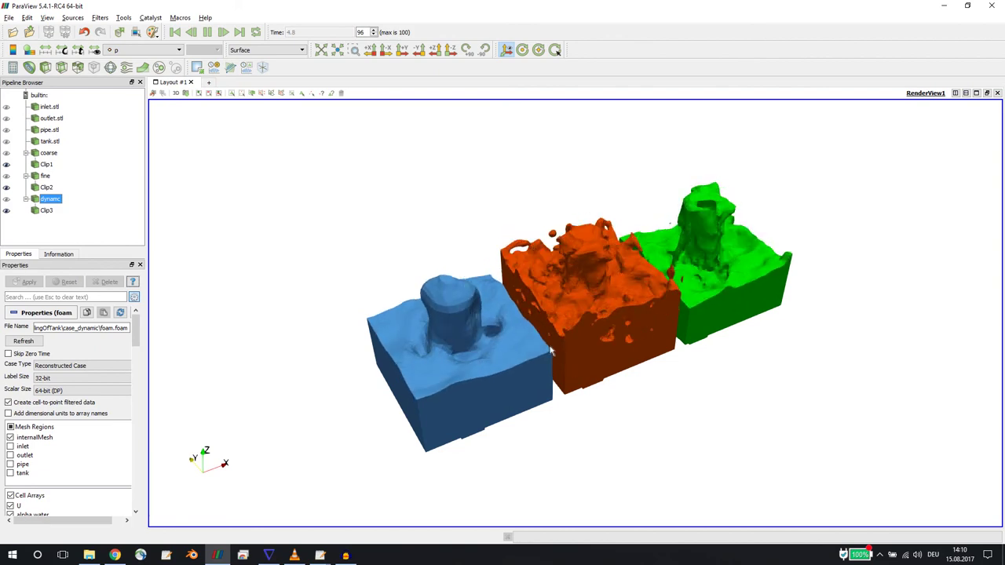
Let the three filling simulations play until nearly time 4.9.
mouse_move(320, 555)
left_click(272, 511)
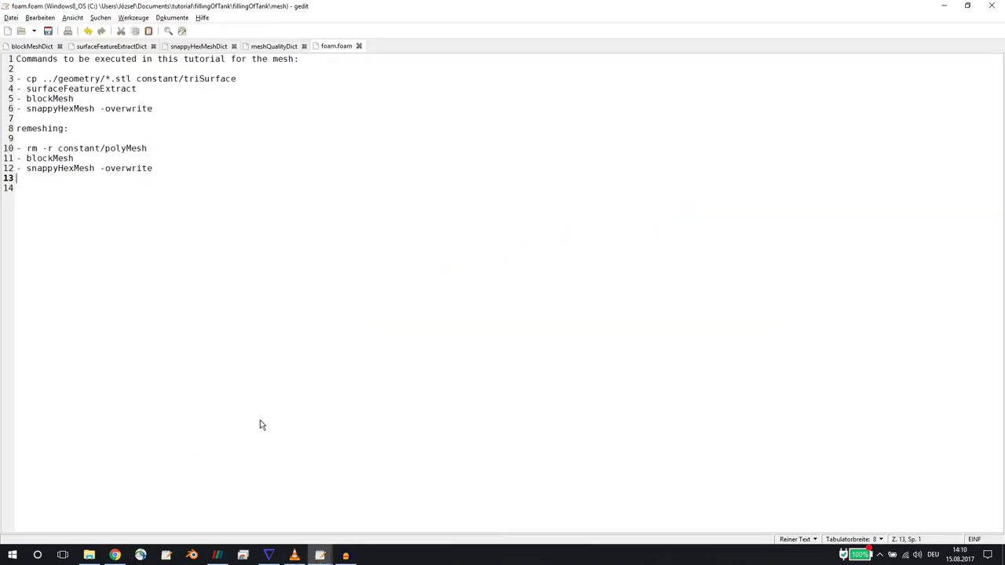
left_click(33, 50)
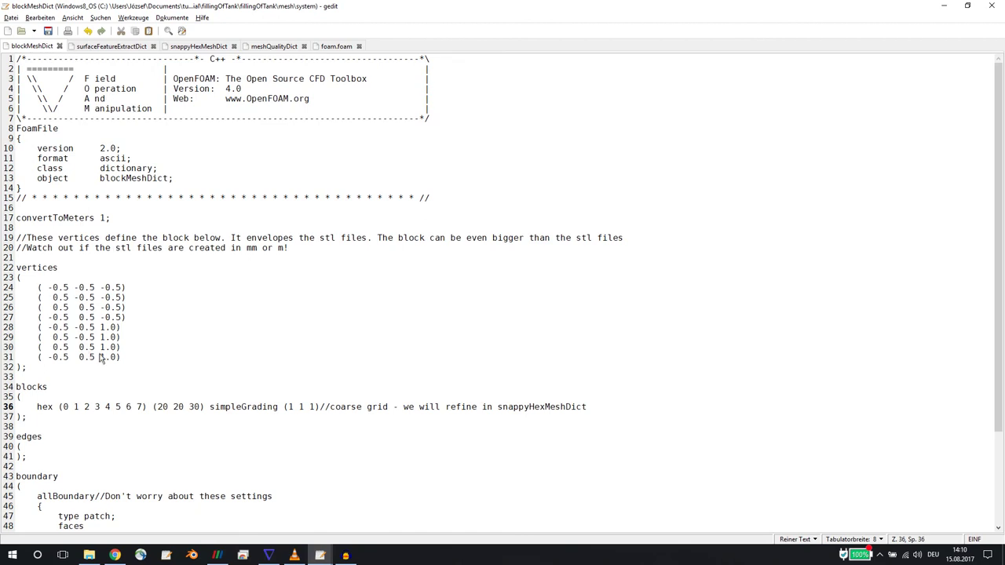
left_click(128, 48)
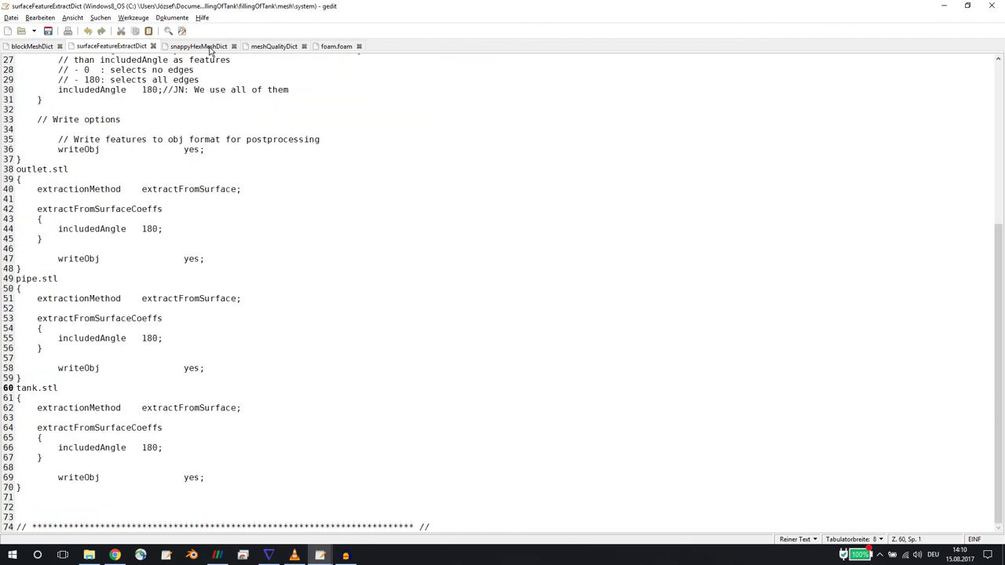
left_click(198, 46)
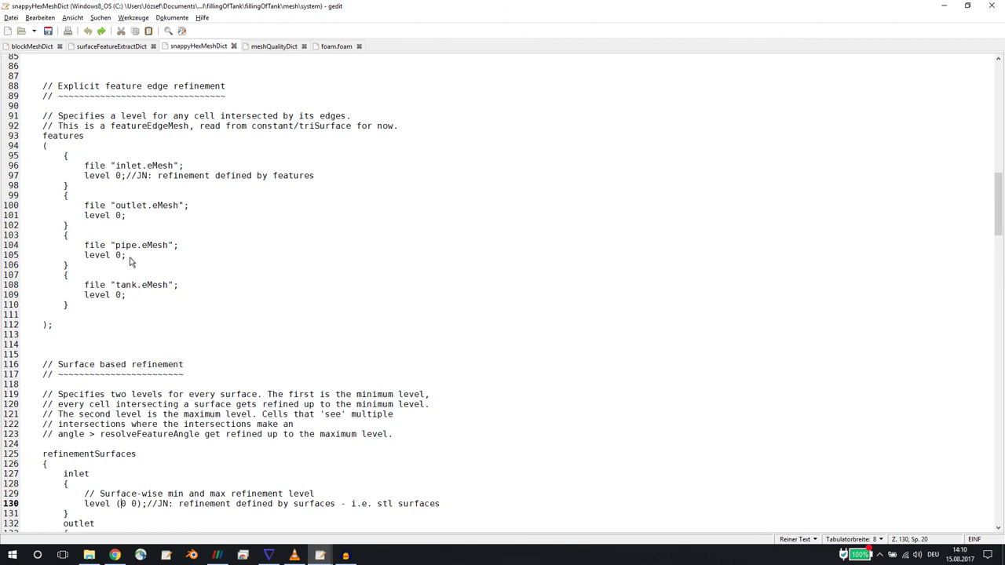
left_click(334, 46)
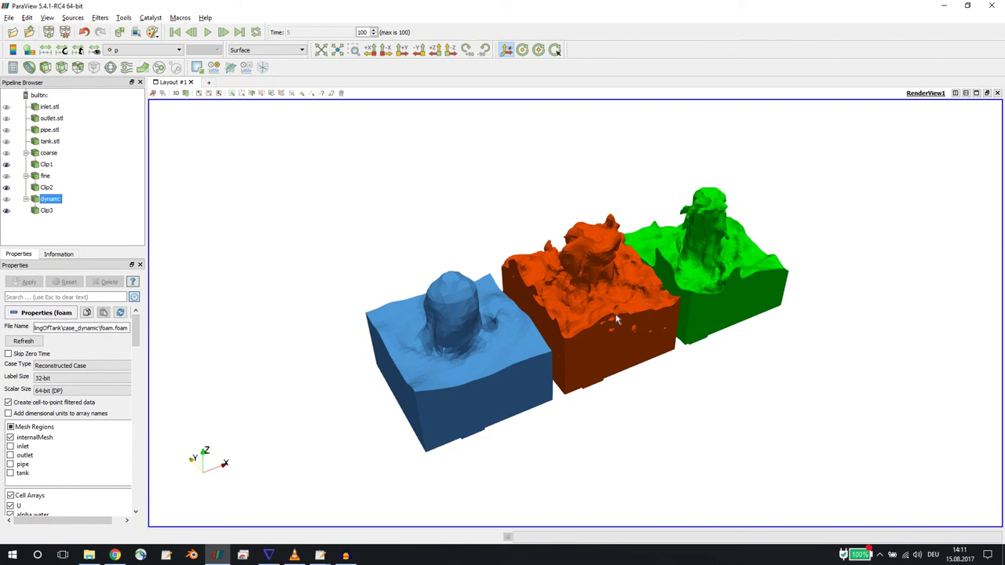
Switch from ParaView to the gedit window with the foam.foam meshing notes.
key("alt+Tab")
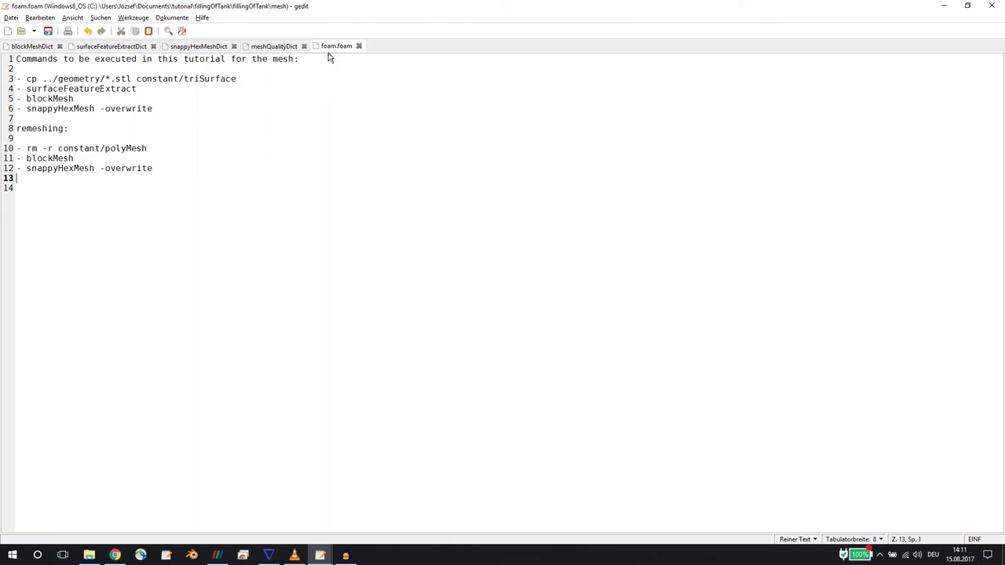
Check the water viscosity exponent in transportProperties, then close the case_dynamic gedit window.
key("Tab")
key("alt+Tab")
key("alt+Tab")
key("alt+Tab")
key("alt+Tab")
key("alt+Tab")
key("alt+Tab")
key("alt+Tab")
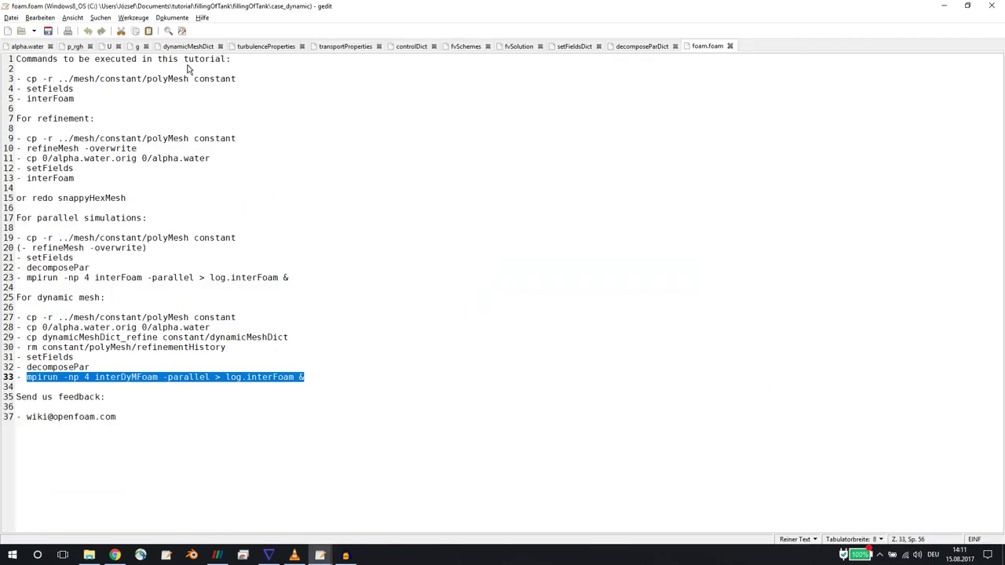
left_click(330, 47)
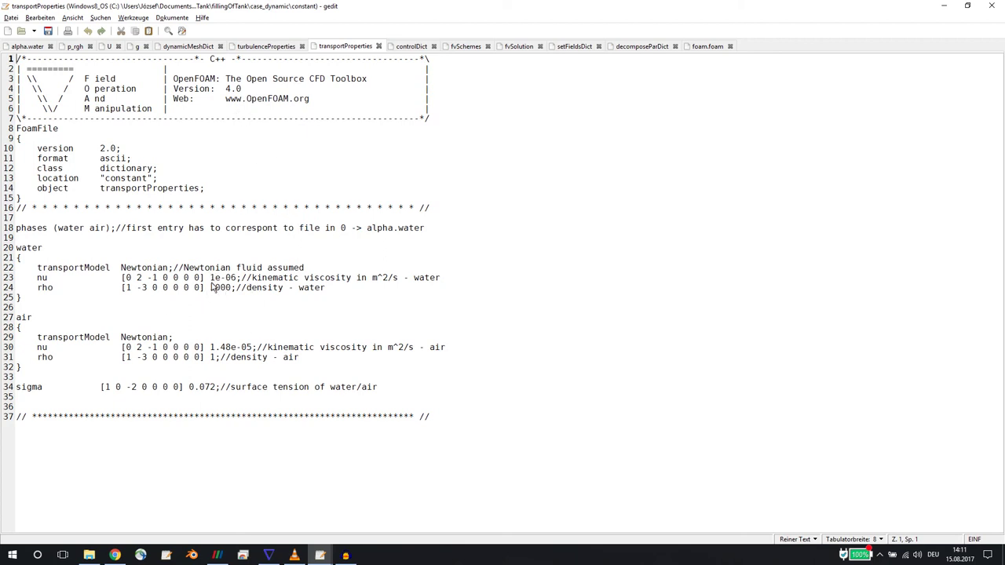
left_click_drag(214, 279, 278, 281)
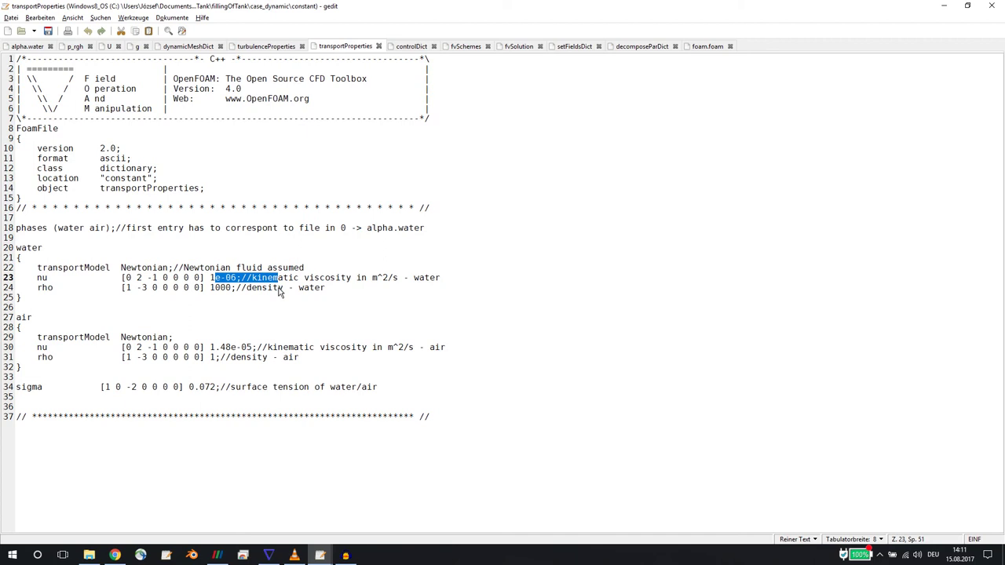
left_click(993, 6)
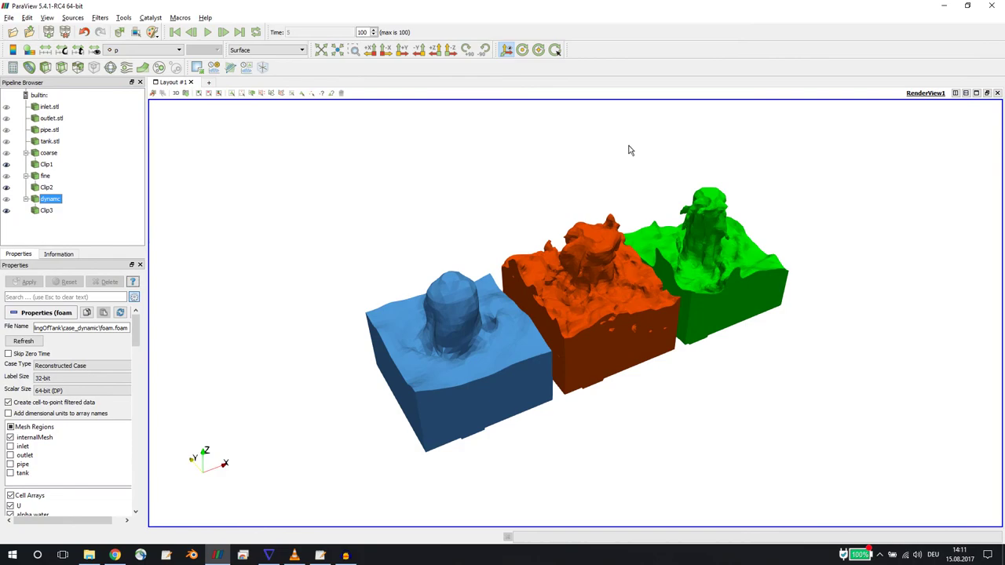
In the terminal, go up one folder and copy case_coarse to case_coarse2.
key("alt+Tab")
key("alt+Tab")
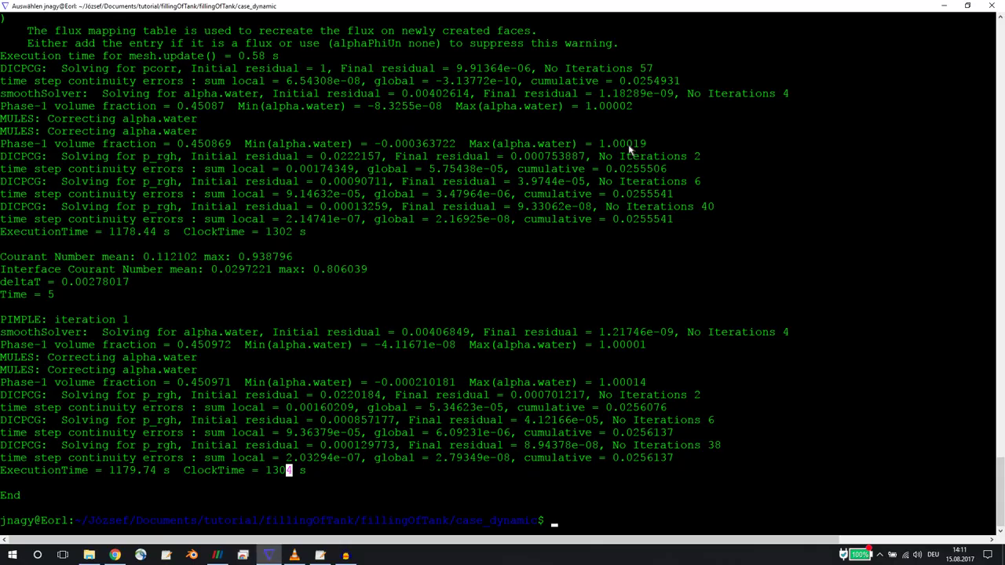
type("cd ..")
key("Return")
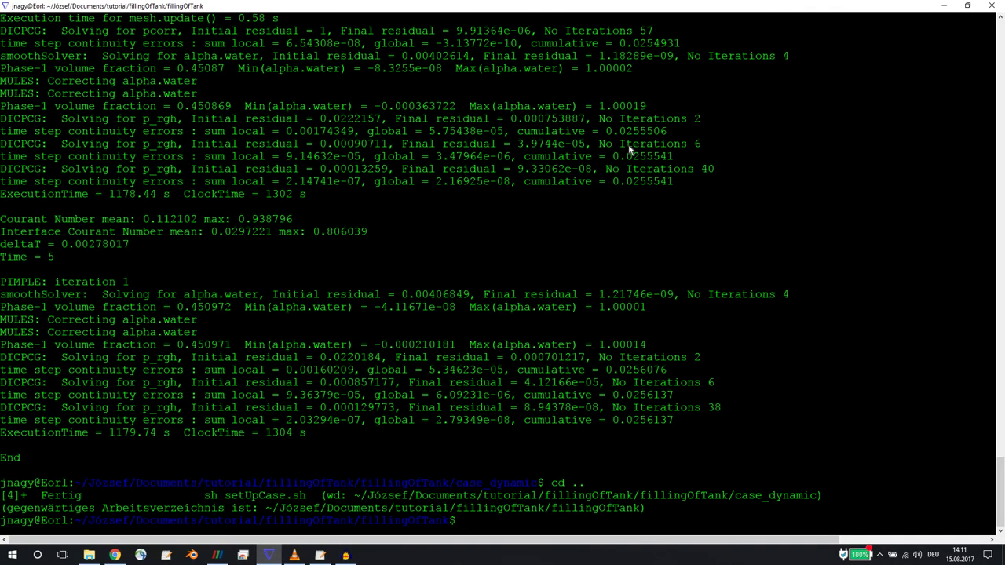
type("cp -r case_coarse/ case")
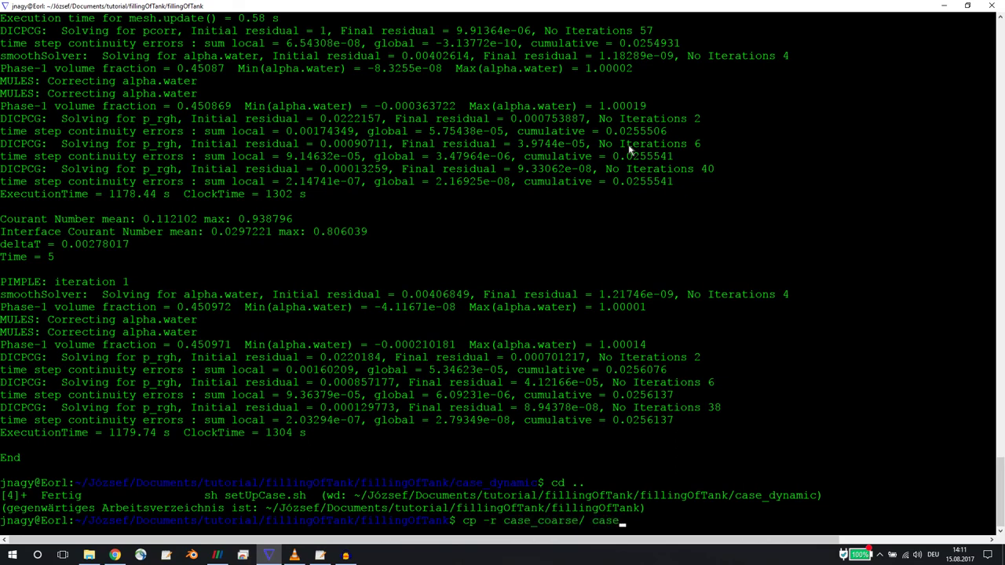
type("_coarse2")
key("Return")
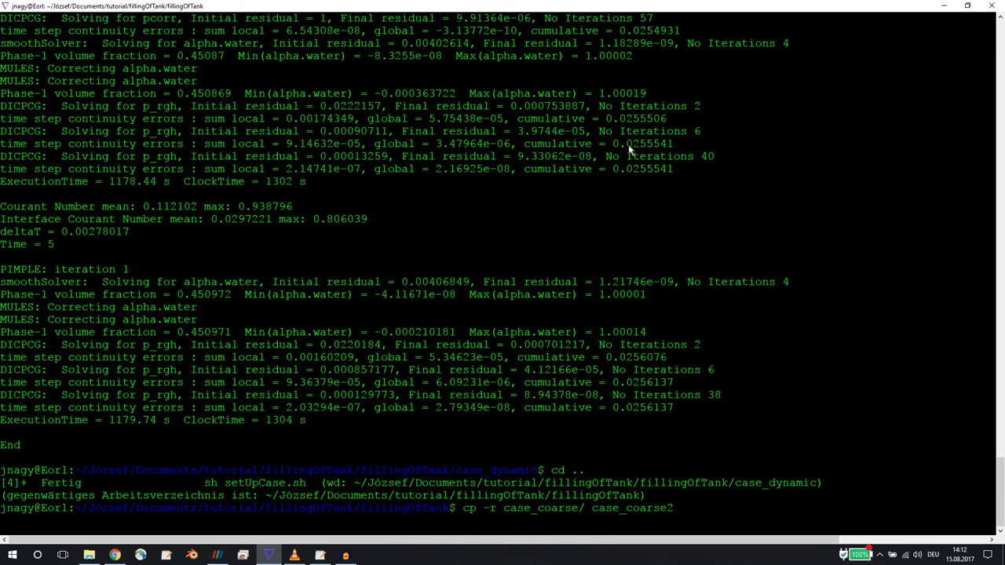
Enter case_coarse2, list its contents, and type rm -r 0.* 1* 2* 3* 4* 5.
type("cd c")
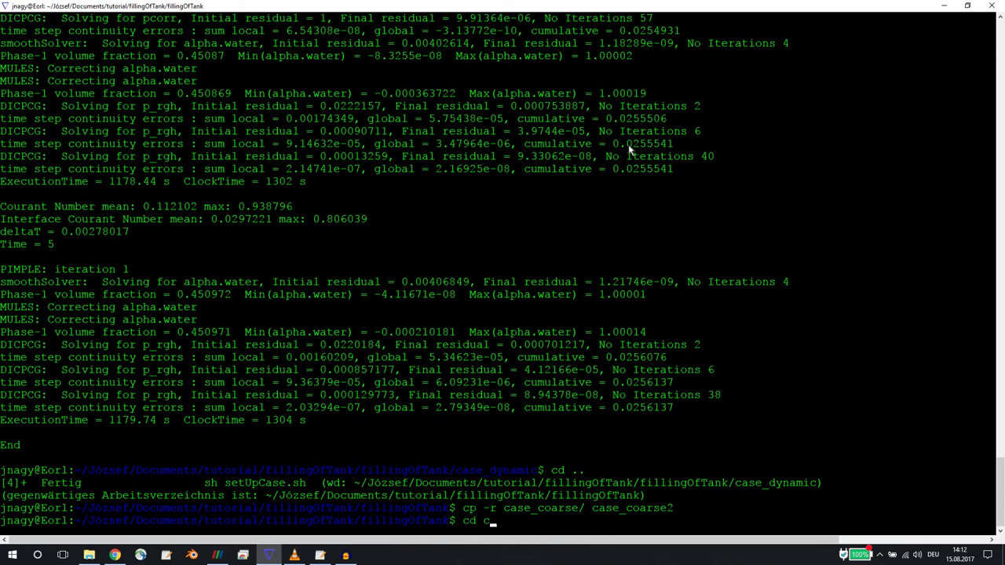
type("ase_coarse2/")
key("Return")
type("ls")
key("Return")
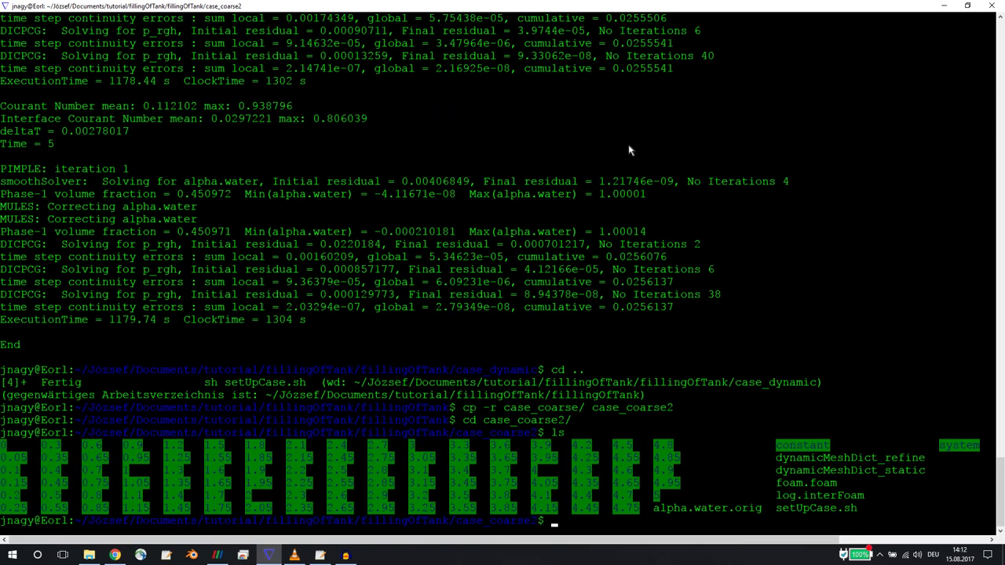
type("rm -r 0.* 1* 2* 3* 4* 5")
Delete the old result time folders and list what remains.
key("Return")
type("ls")
key("Return")
View constant/transportProperties in nano, then type sh setUpCase.sh &.
type("nano constant/transportProperties")
key("Return")
key("ctrl+x")
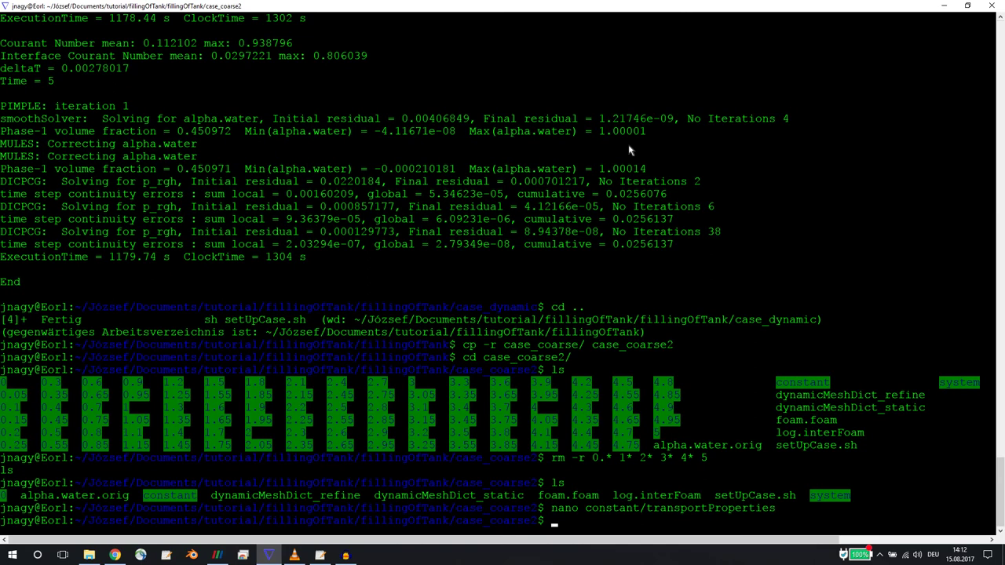
type("sh setUpCase.sh &")
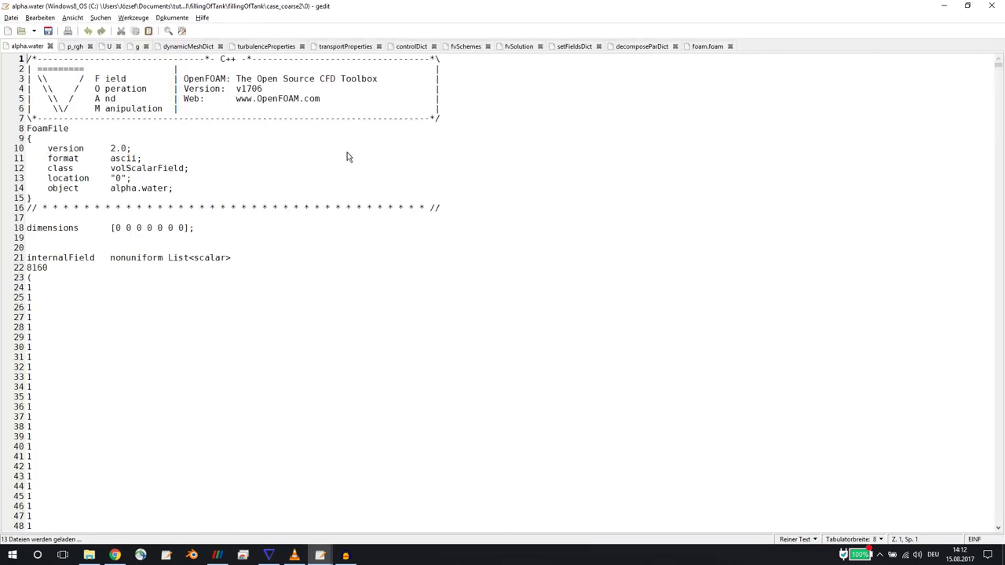
Browse the p_rgh, U, g, dynamicMeshDict, turbulenceProperties and transportProperties files.
left_click(75, 46)
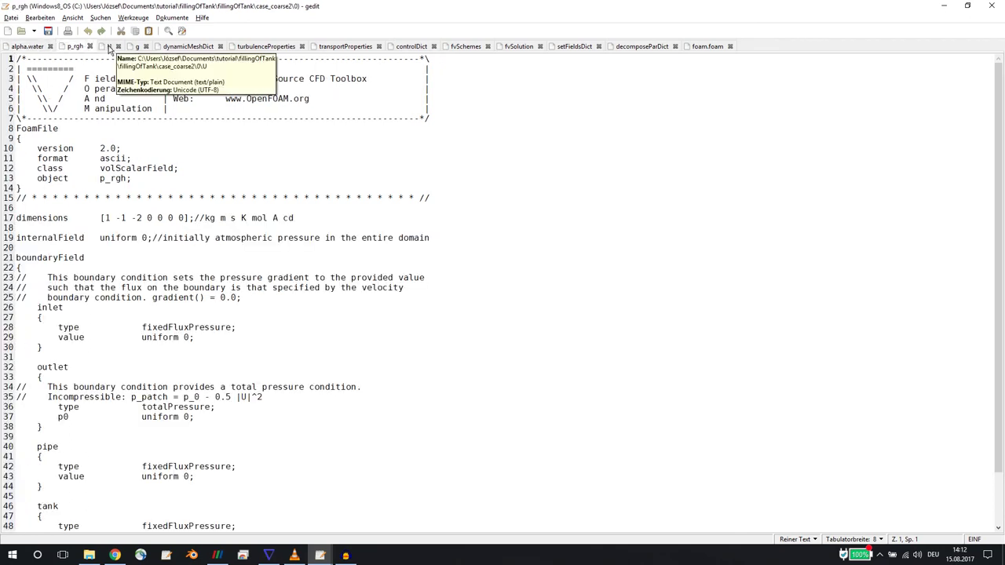
left_click(110, 47)
left_click(139, 48)
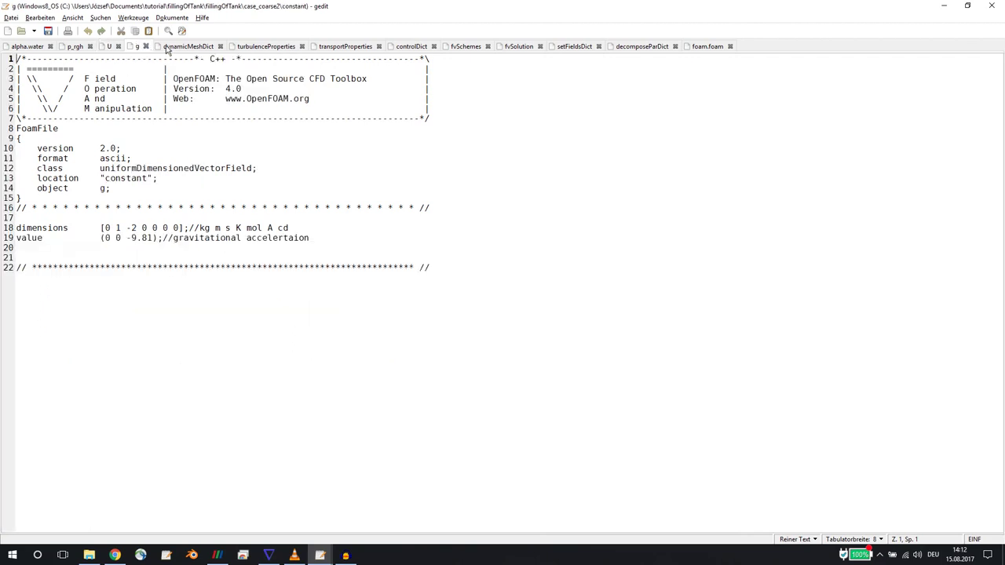
left_click(181, 49)
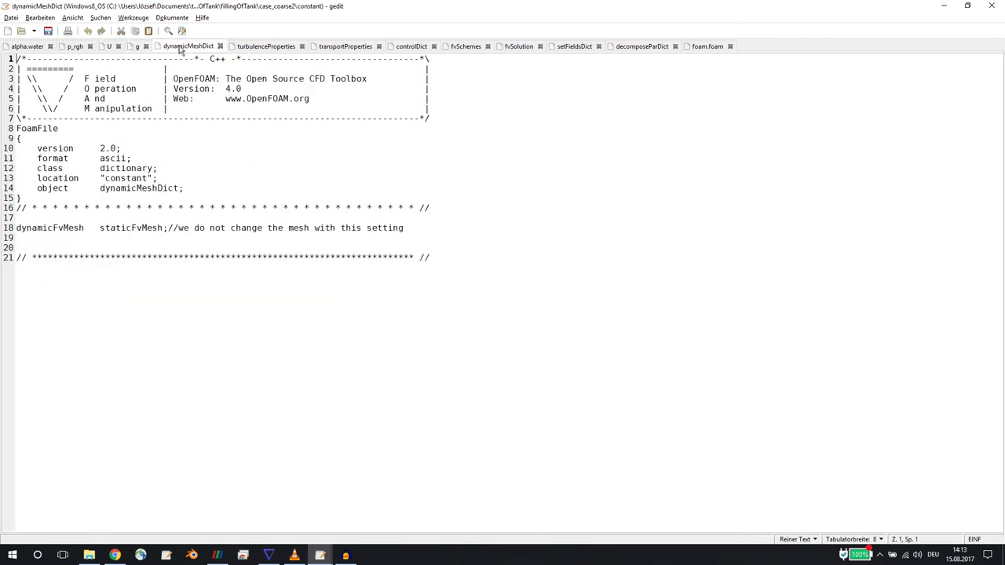
left_click(259, 49)
left_click(351, 49)
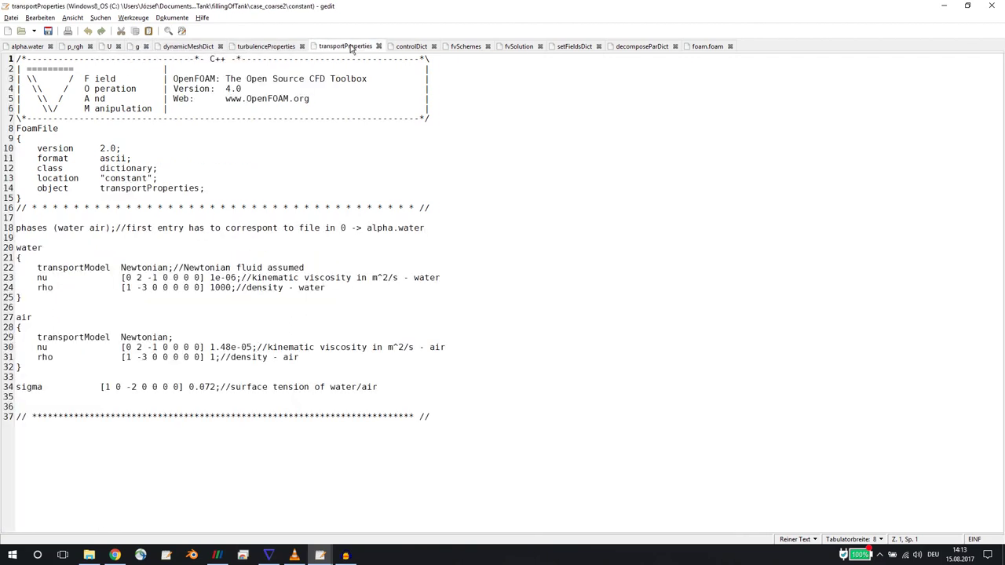
Change water nu from 1e-06 to 1e-03, undoing a stray edit, and save.
double_click(321, 279)
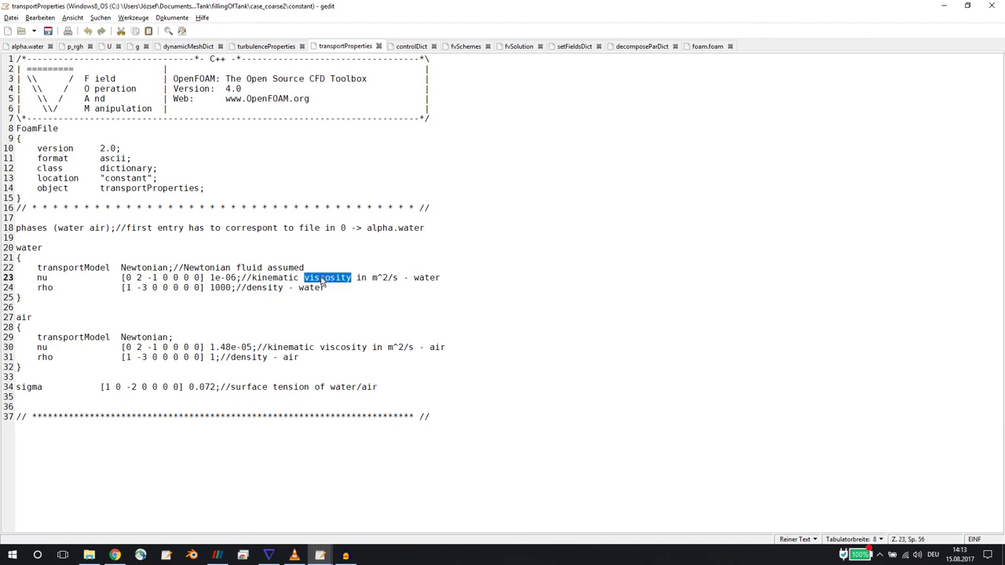
double_click(74, 227)
type("gly")
key("ctrl+z")
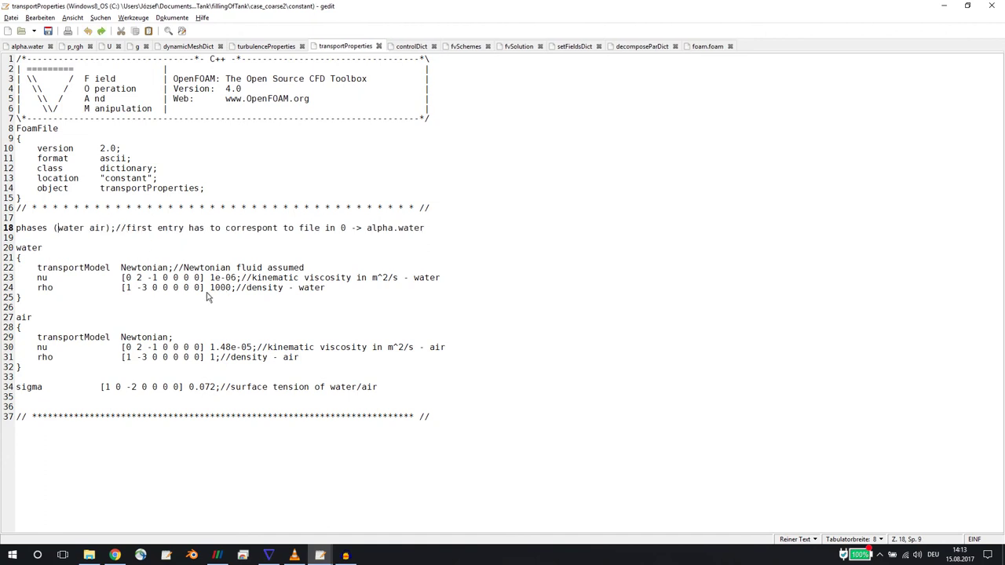
left_click(233, 279)
key("Delete")
type("3")
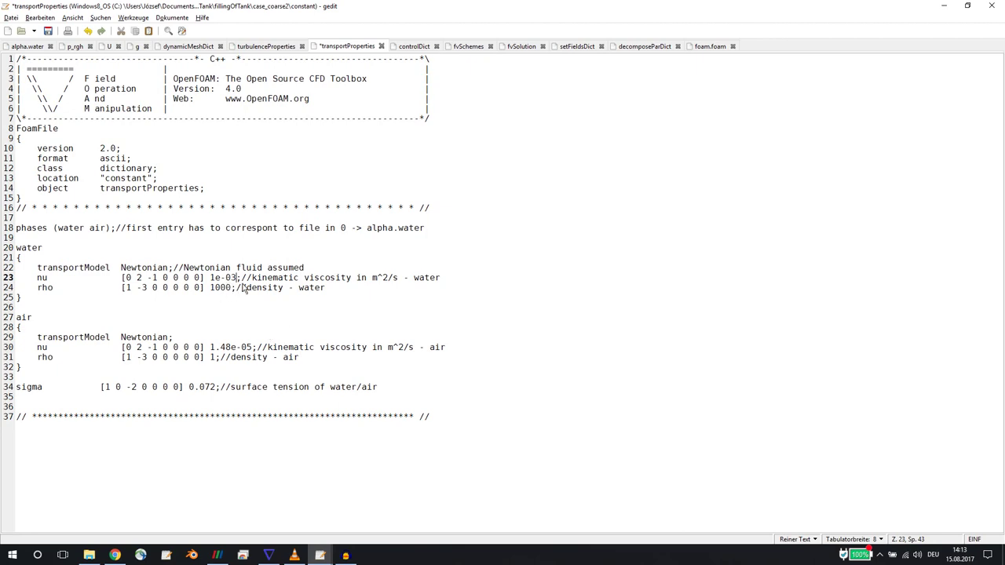
key("ctrl+s")
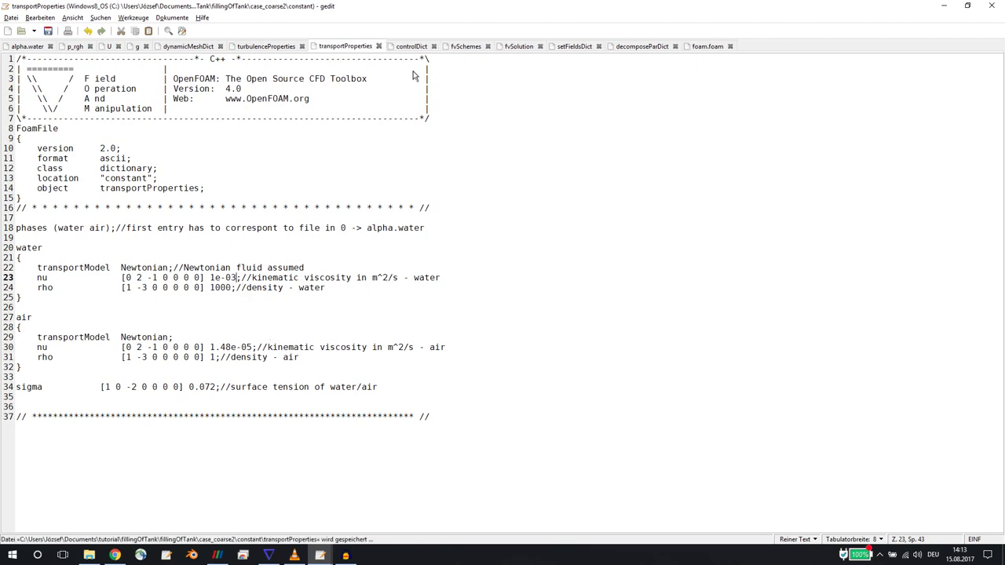
Return to the terminal and list case_coarse2's contents.
key("alt+Tab")
key("Return")
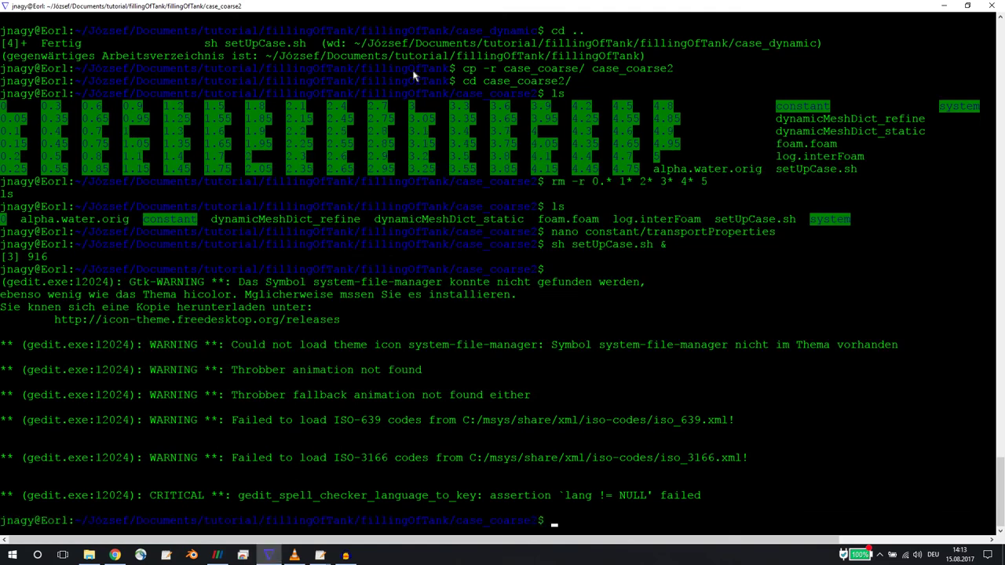
type("ls")
key("Return")
Run interFoam in the background logging to log.interFoam, and follow it with tail -f.
type("interFoam > lo")
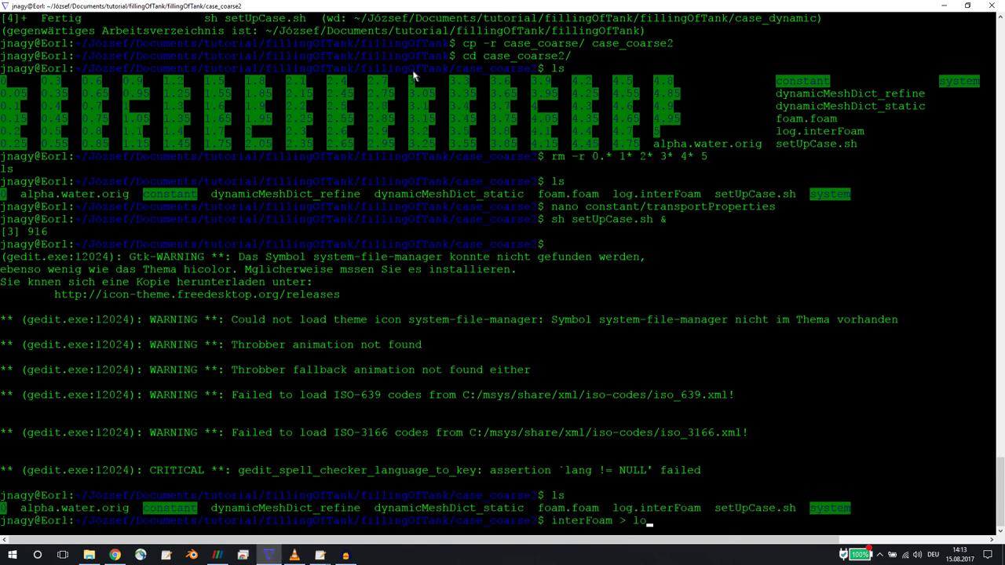
type("g.interFoam &")
key("Return")
type("tail -f log.interFoam")
key("Return")
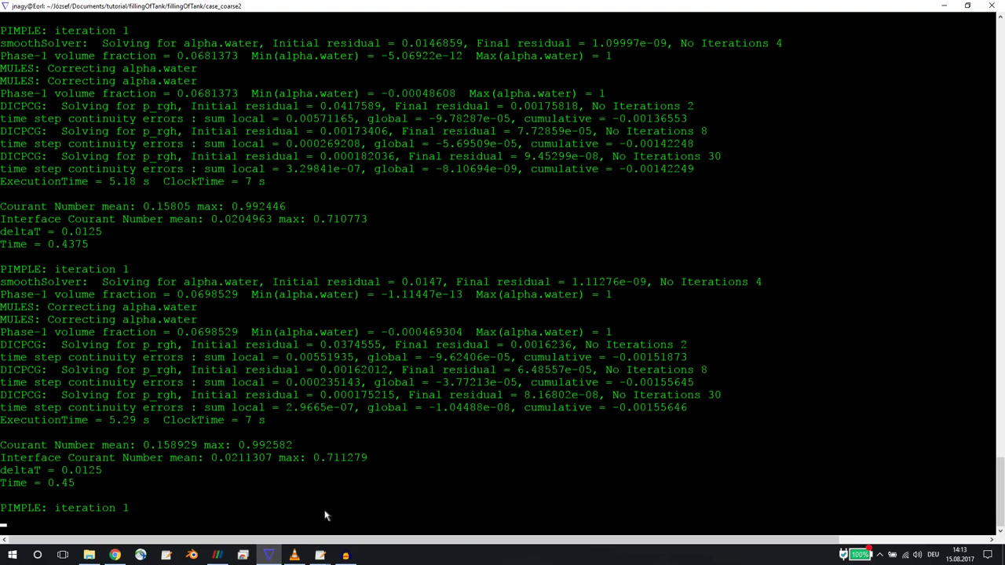
Bring ParaView forward and tilt the blue, orange and green water clips to a top-down view.
left_click(217, 555)
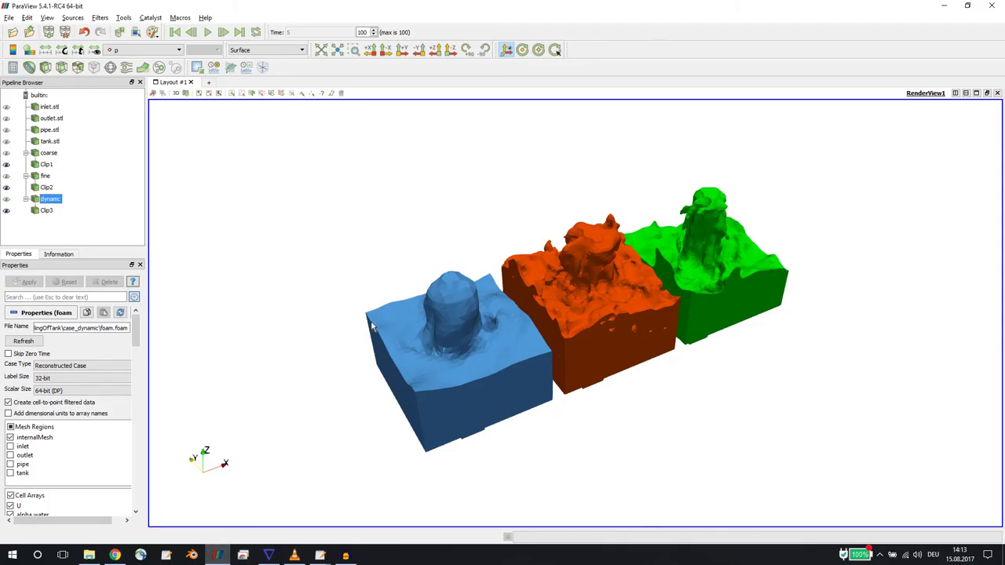
left_click_drag(459, 317, 485, 322)
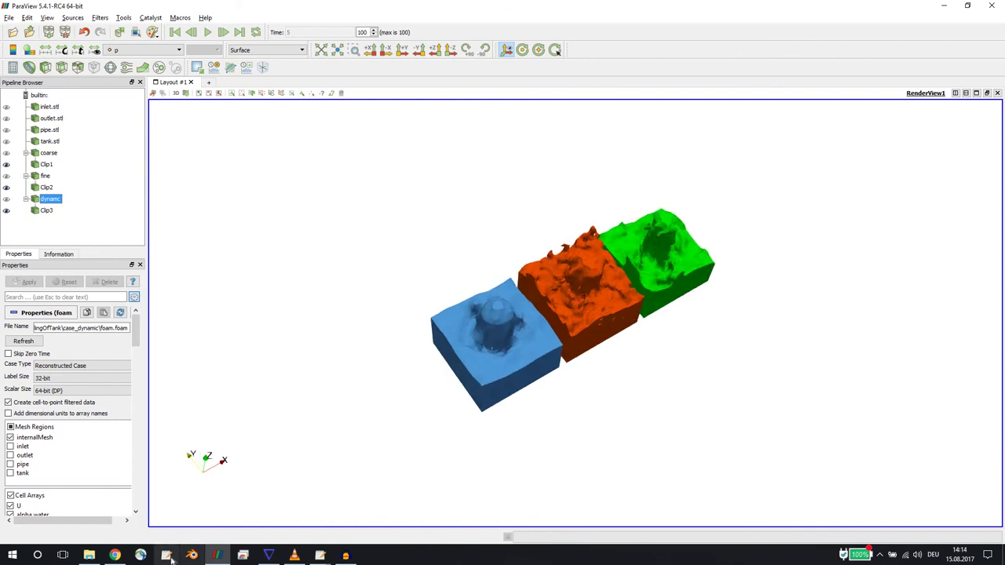
left_click(319, 556)
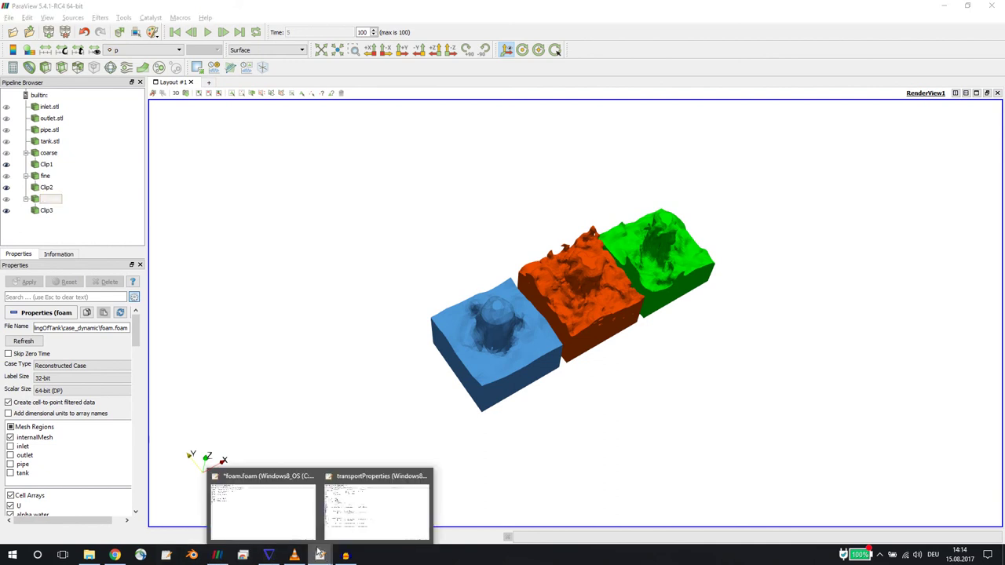
Review the foam.foam mesh command notes, then return to case_coarse2's transportProperties with nu 1e-03.
left_click(269, 514)
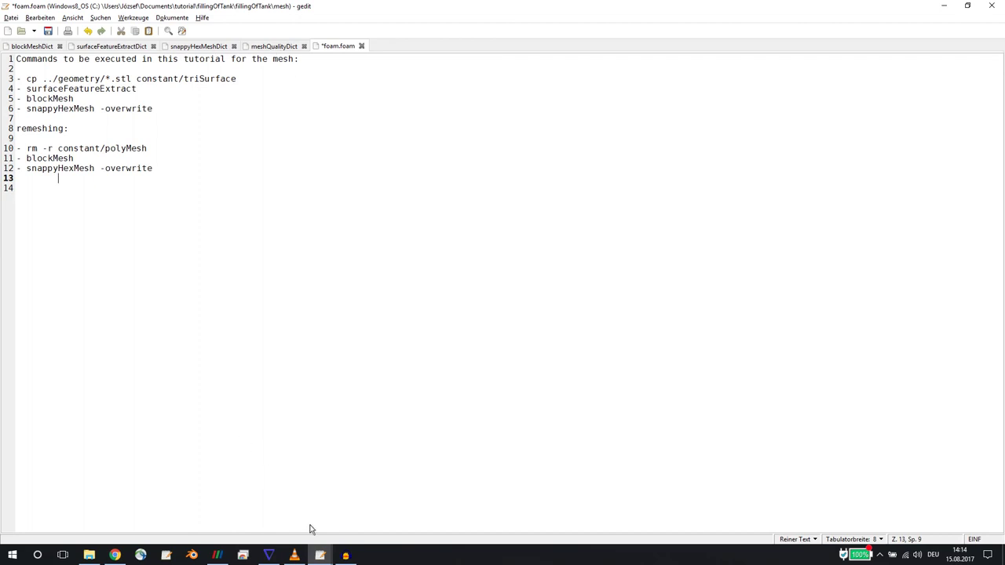
mouse_move(325, 558)
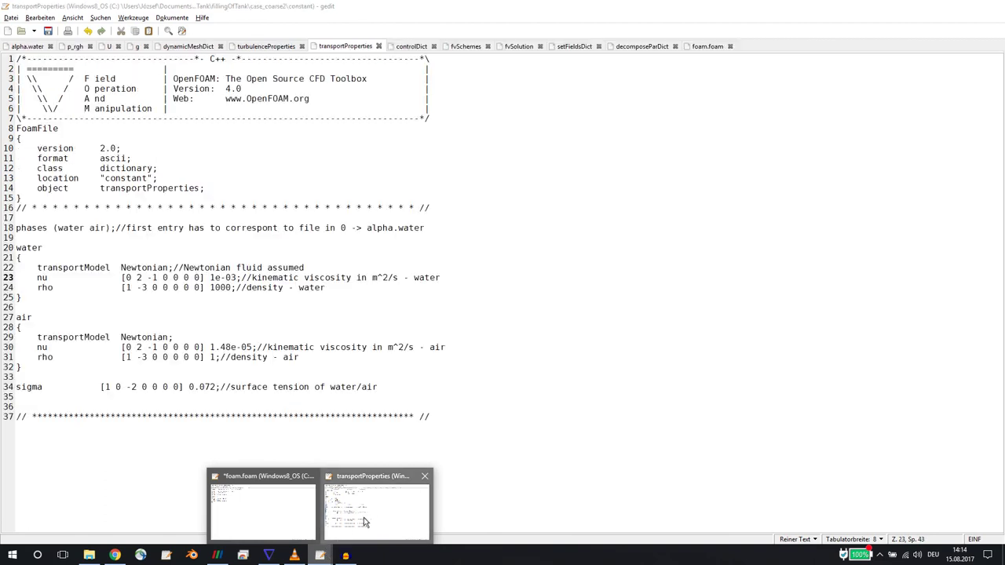
left_click(363, 517)
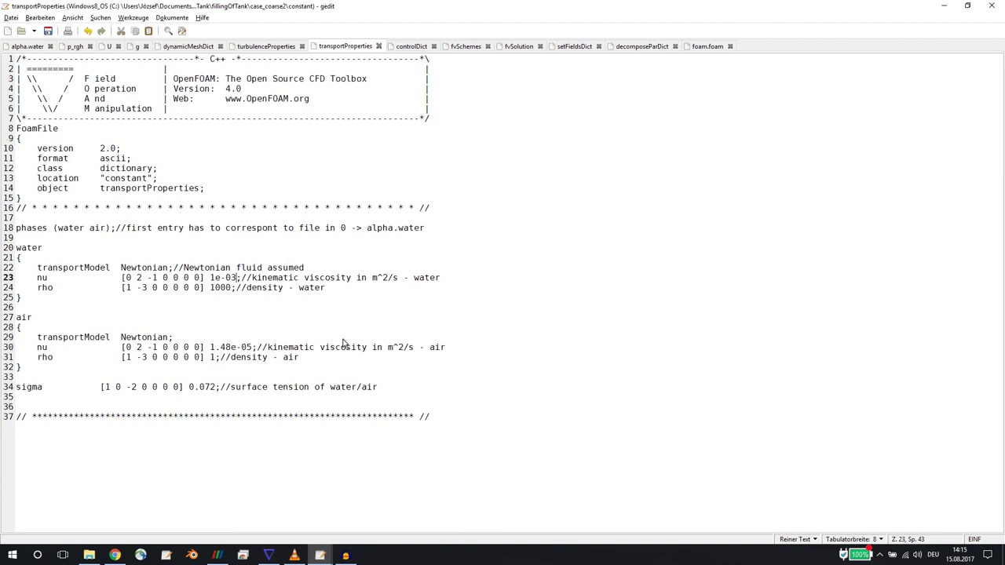
Check in the terminal that the case_coarse2 interFoam log passed Time = 4.9, then return to the mesh notes.
key("alt+Tab")
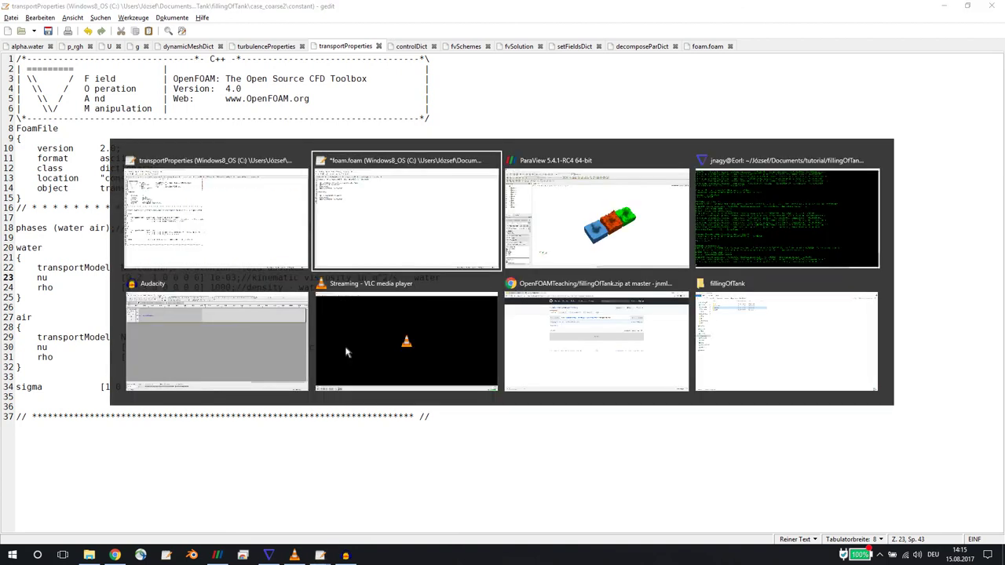
key("alt+Tab")
key("alt+Tab")
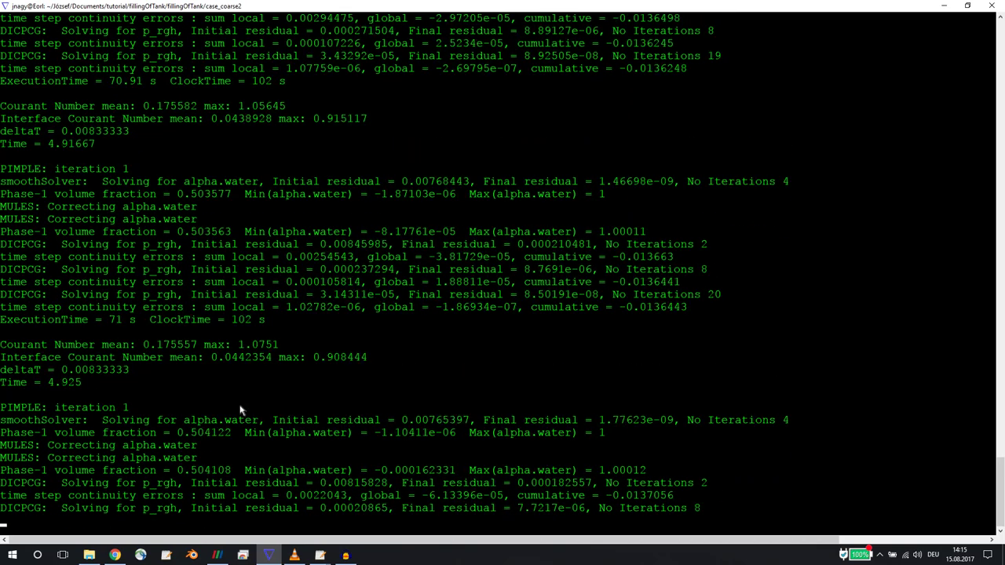
key("alt+Tab")
key("alt+Tab")
key("alt+Tab")
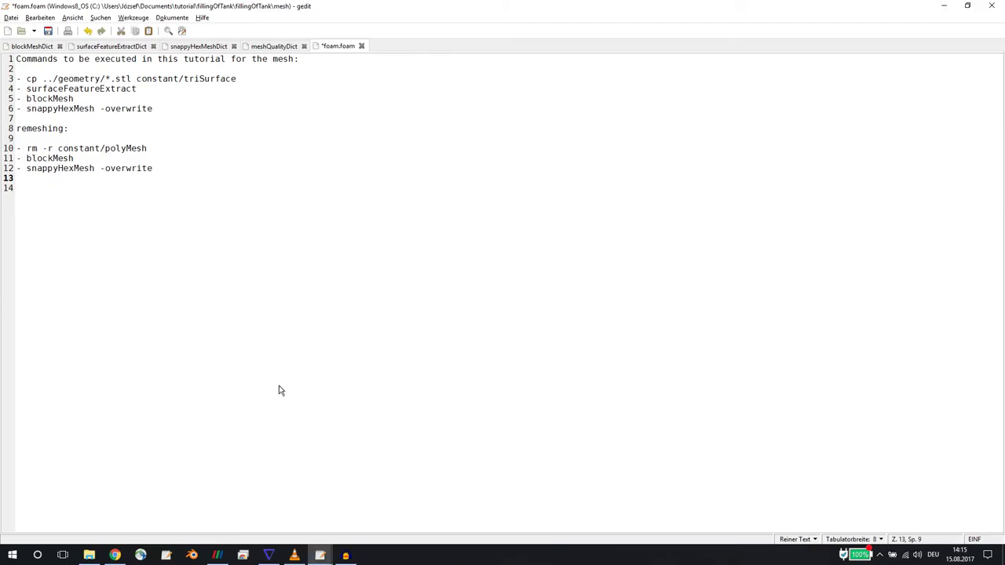
Look through case_coarse2's alpha.water, p_rgh and U files in gedit.
key("alt+Tab")
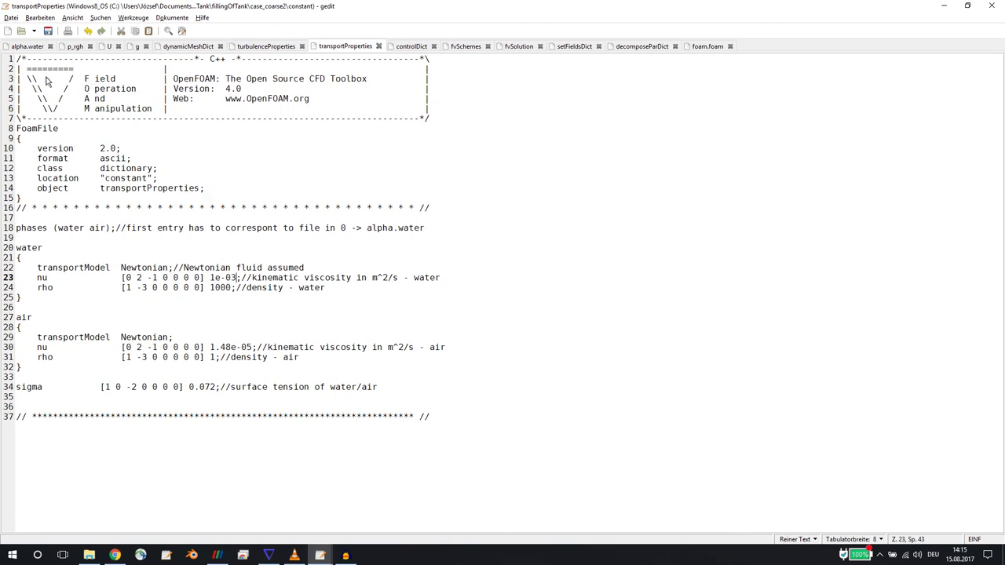
left_click(29, 48)
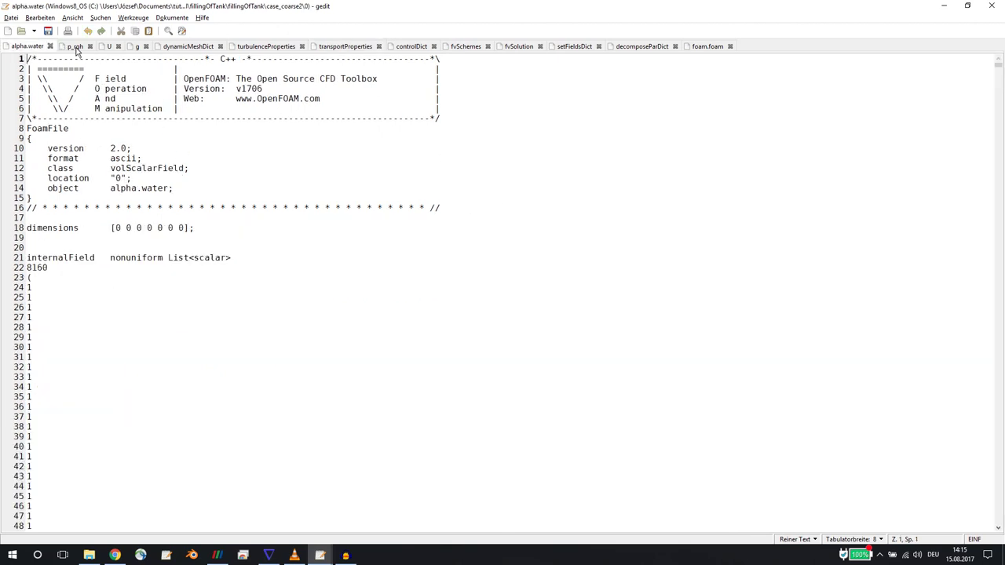
left_click(76, 47)
left_click(109, 47)
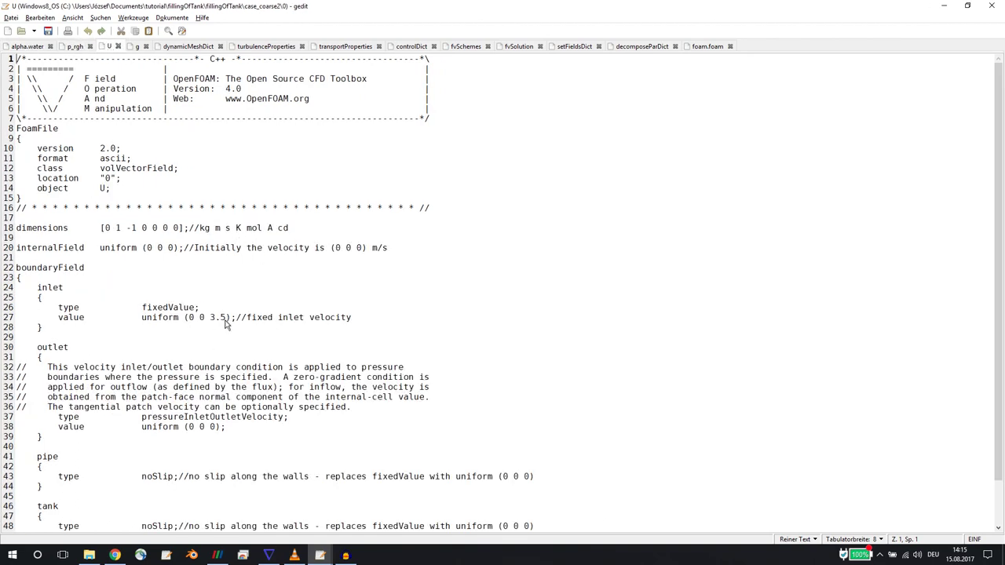
Keep the U inlet velocity at 3.5, then review controlDict endTime 5 and transportProperties.
left_click_drag(227, 322, 210, 322)
type("10")
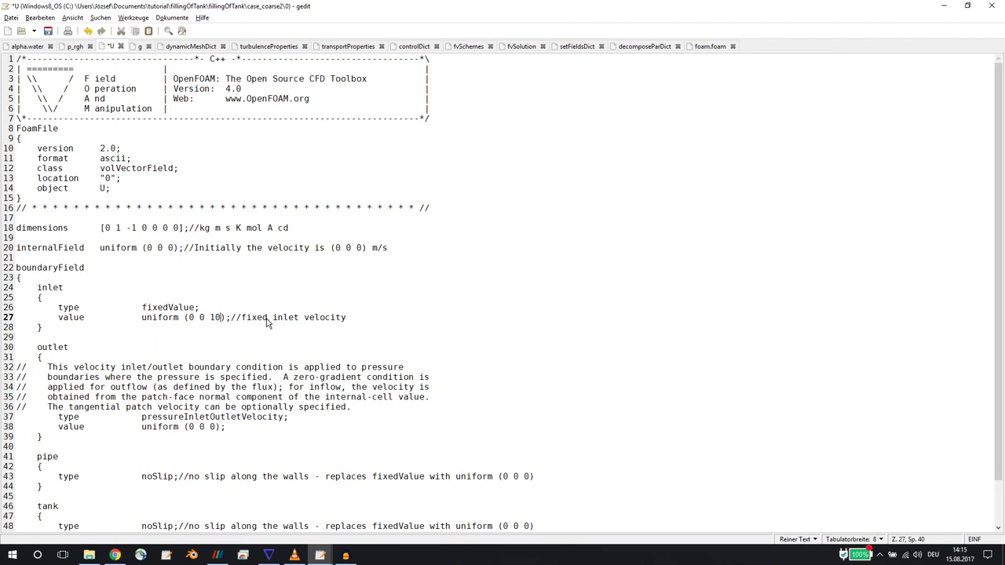
key("ctrl+z")
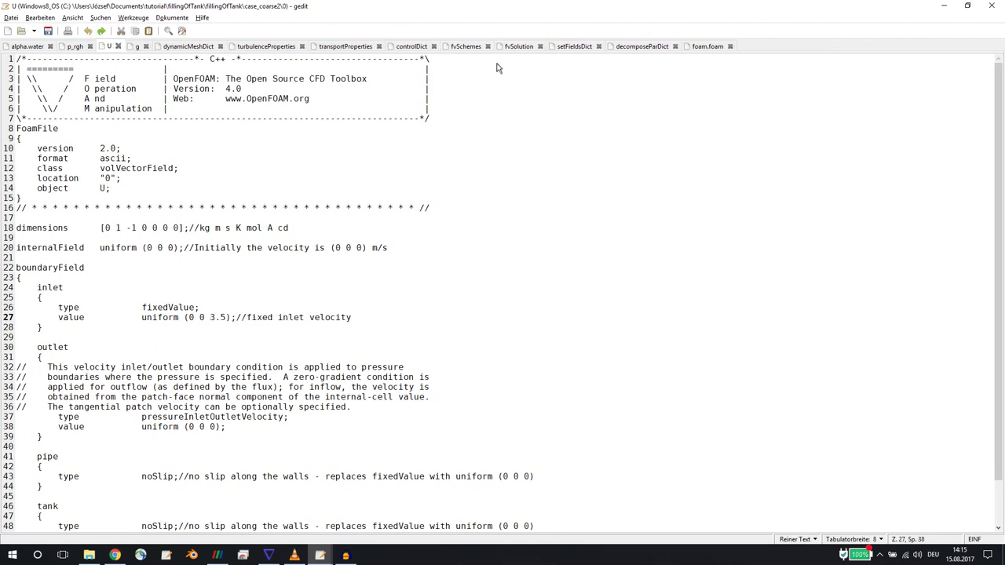
left_click(408, 48)
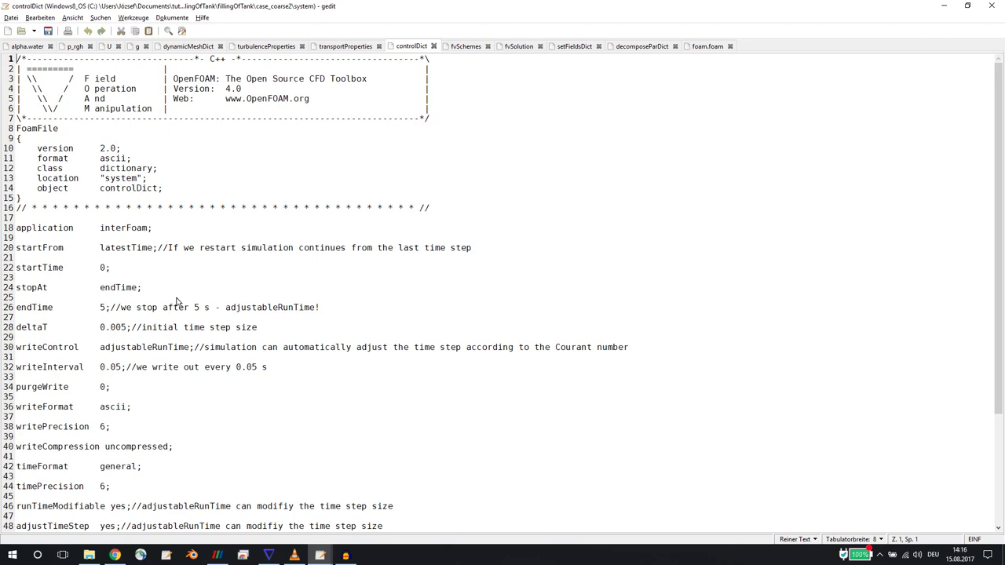
left_click(339, 46)
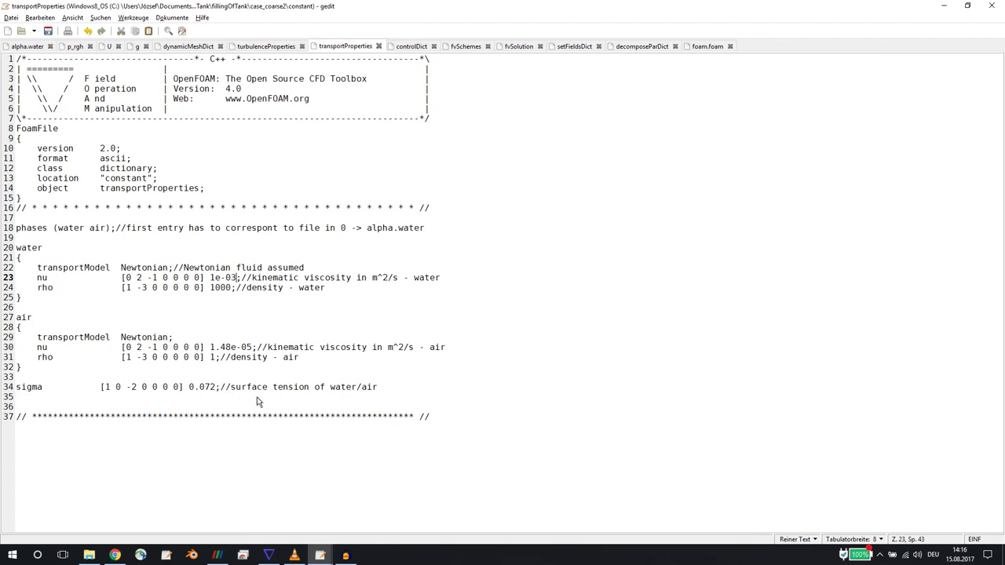
Open fillingOfTank/case_coarse2/foam.foam in ParaView through the File > Open dialog.
key("alt+Tab")
key("alt+Tab")
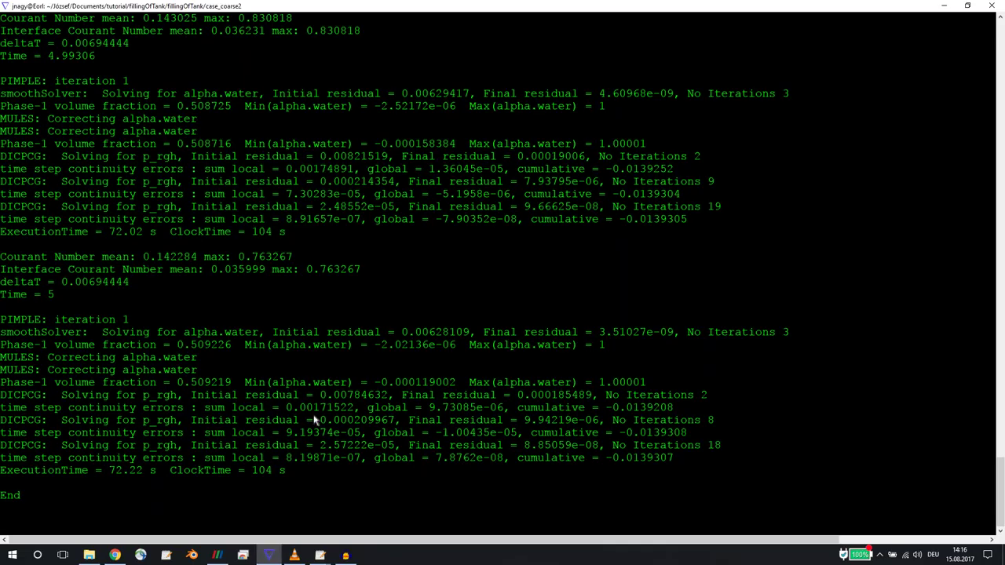
key("ctrl+c")
key("alt+Tab")
key("alt+Tab")
key("alt+Tab")
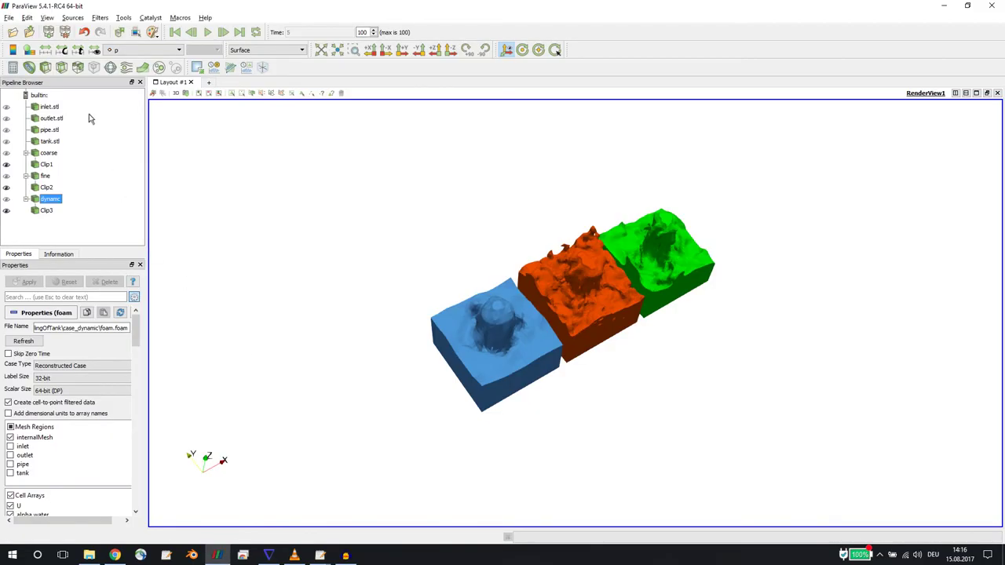
left_click(13, 32)
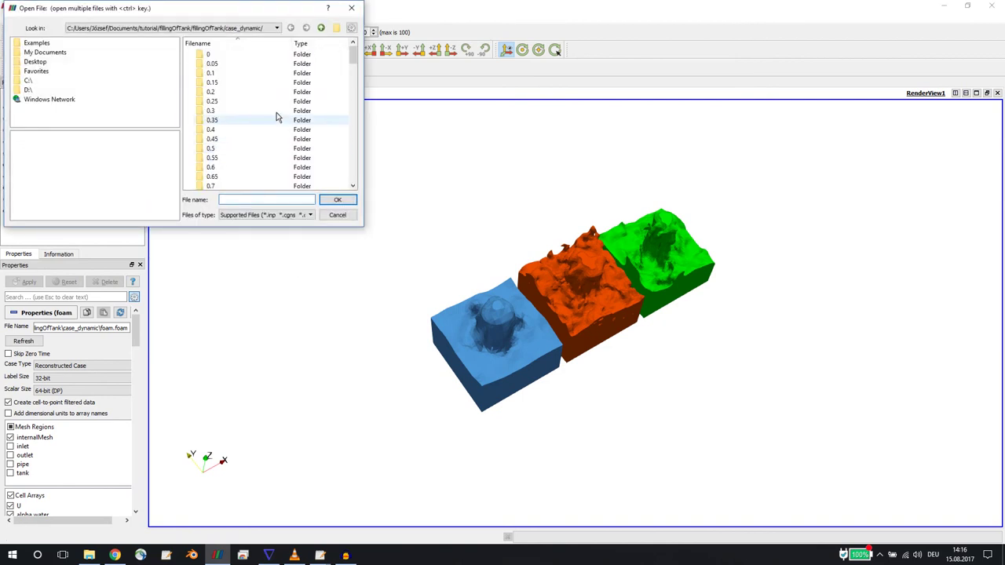
left_click(321, 27)
double_click(236, 73)
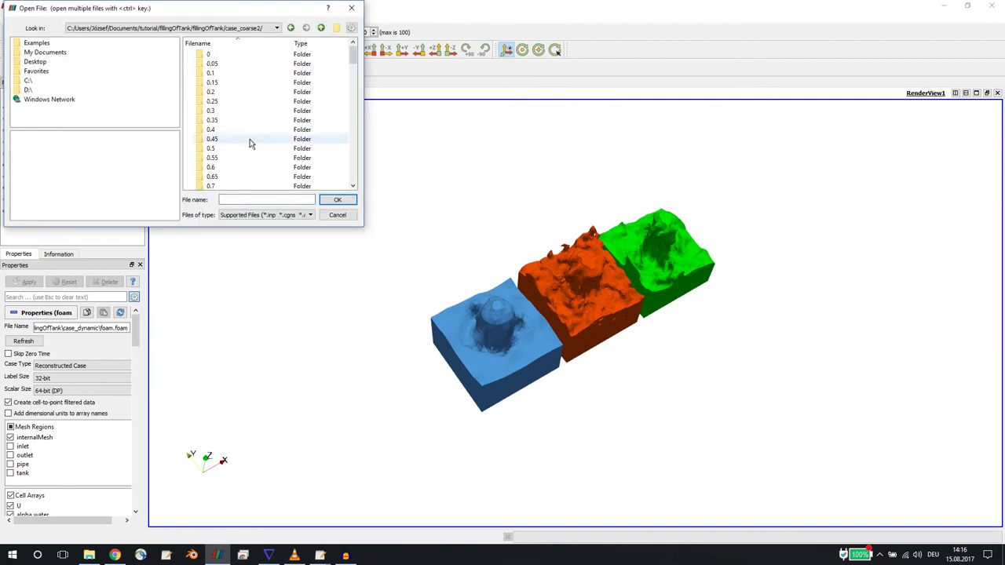
scroll(254, 141, "down", 20)
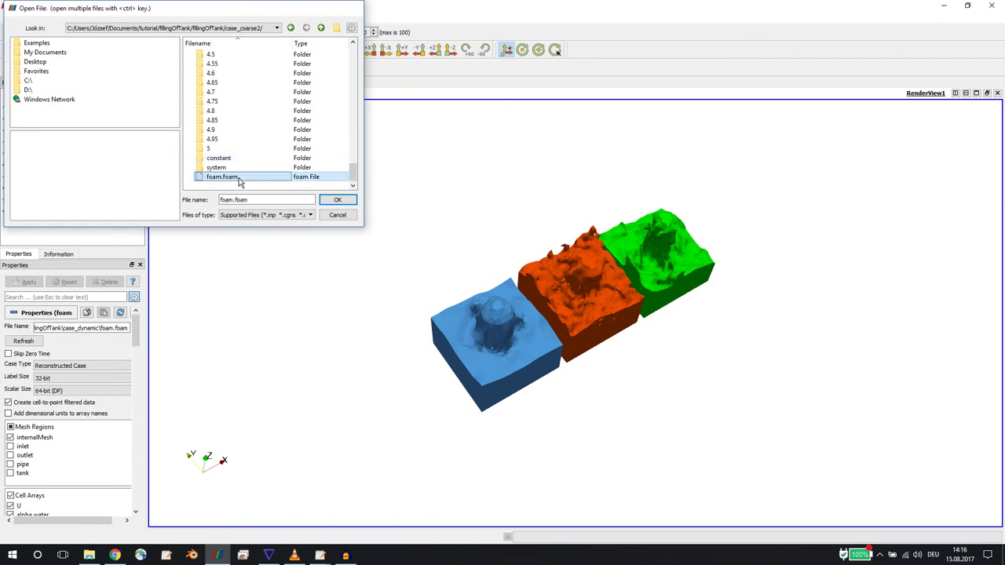
double_click(235, 178)
Load the new case and add a Scalar clip on alpha.water at value 0.5.
left_click(29, 282)
left_click(45, 68)
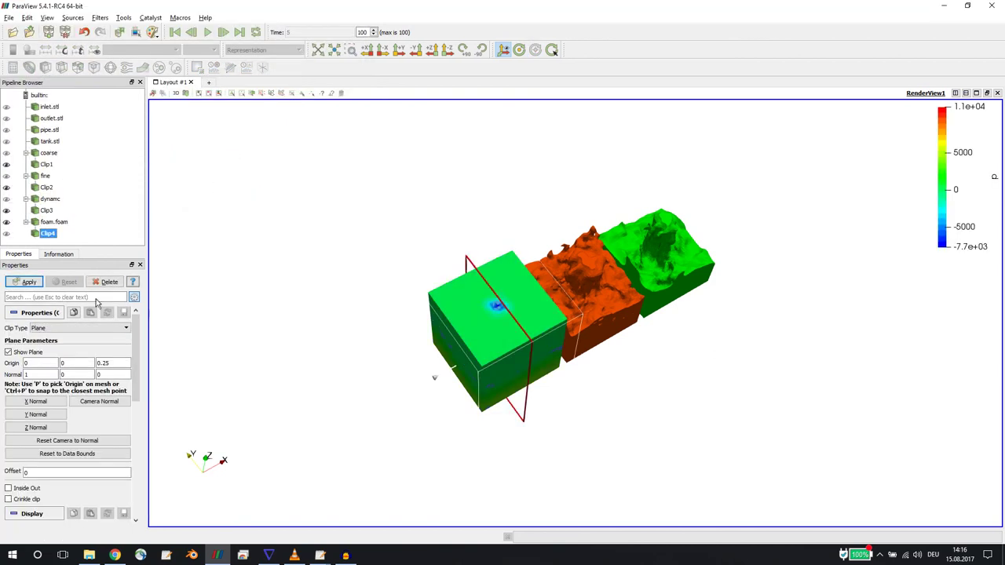
left_click(85, 328)
left_click(75, 364)
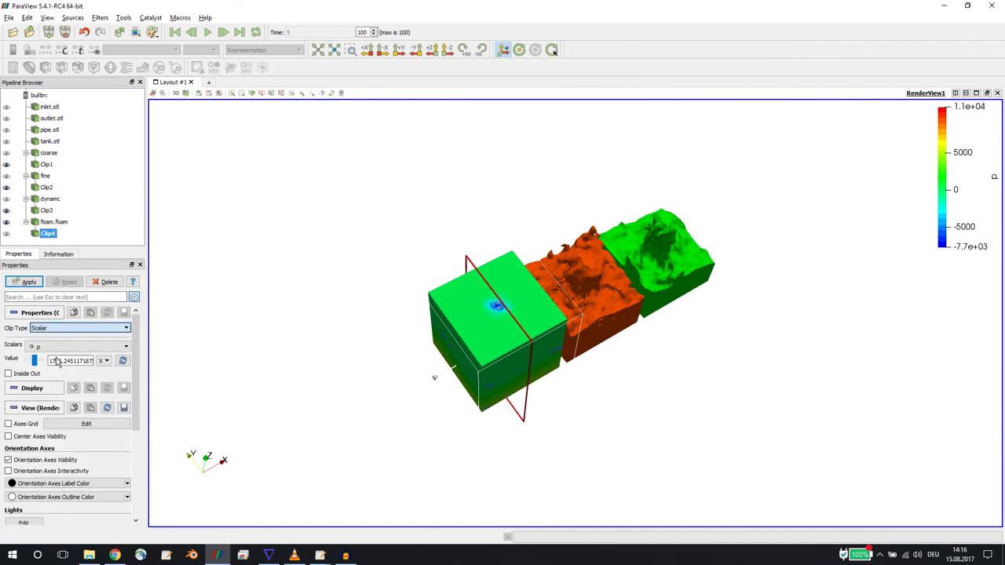
left_click(55, 347)
left_click(53, 357)
left_click(55, 347)
left_click(71, 358)
double_click(73, 362)
type("0.5")
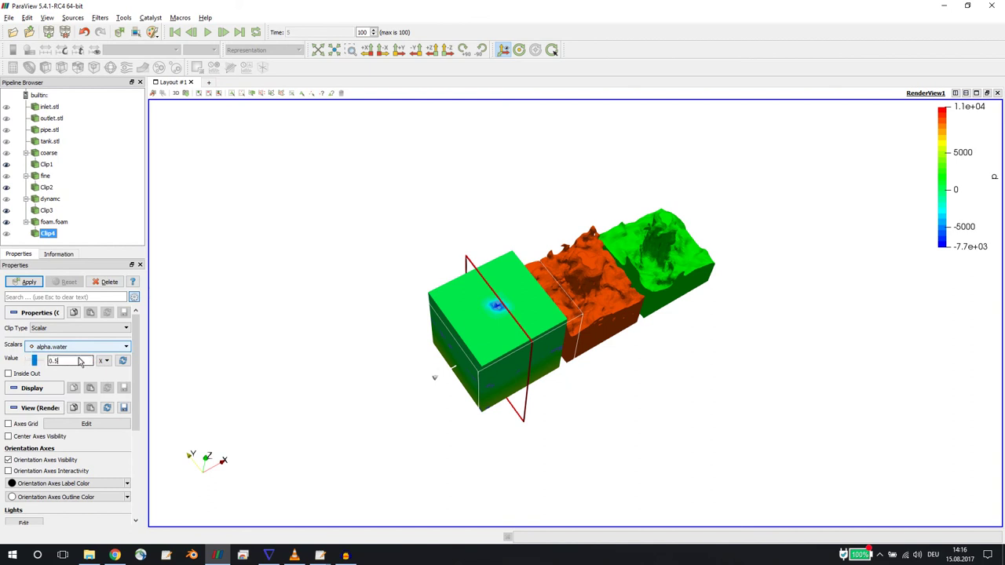
left_click(29, 282)
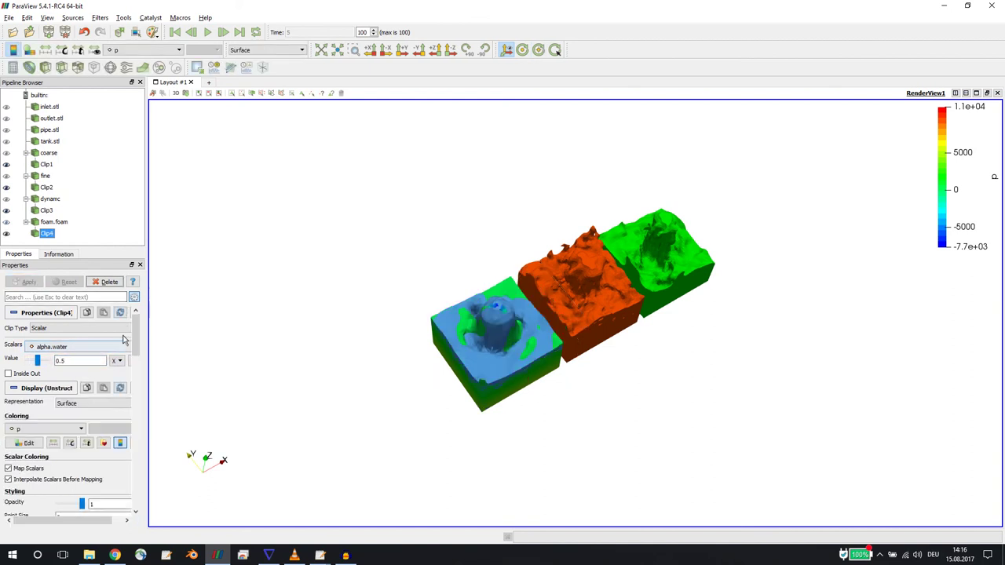
Translate the clip 1.1 in Y so it sits beside the other three results.
left_click_drag(133, 352, 129, 406)
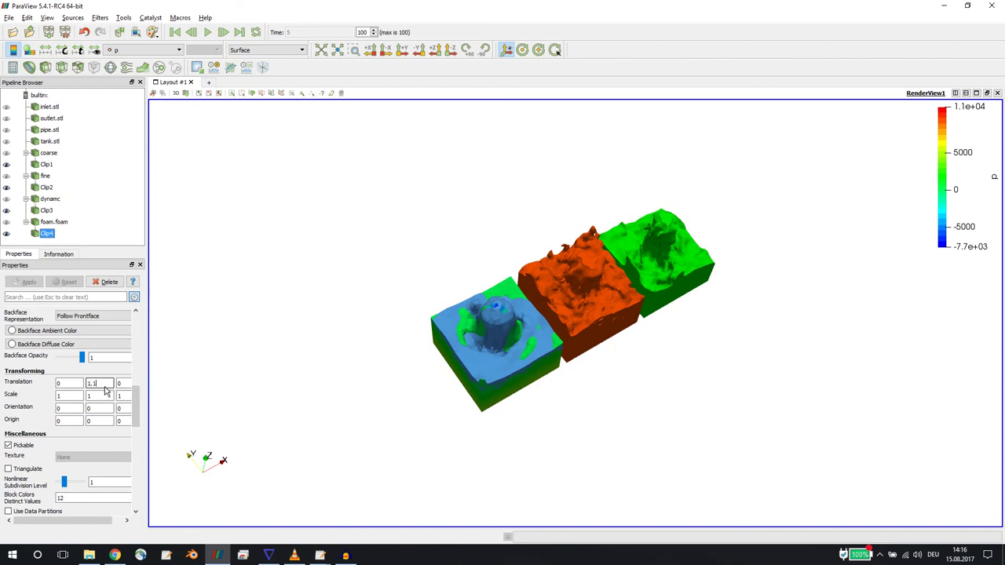
key("Tab")
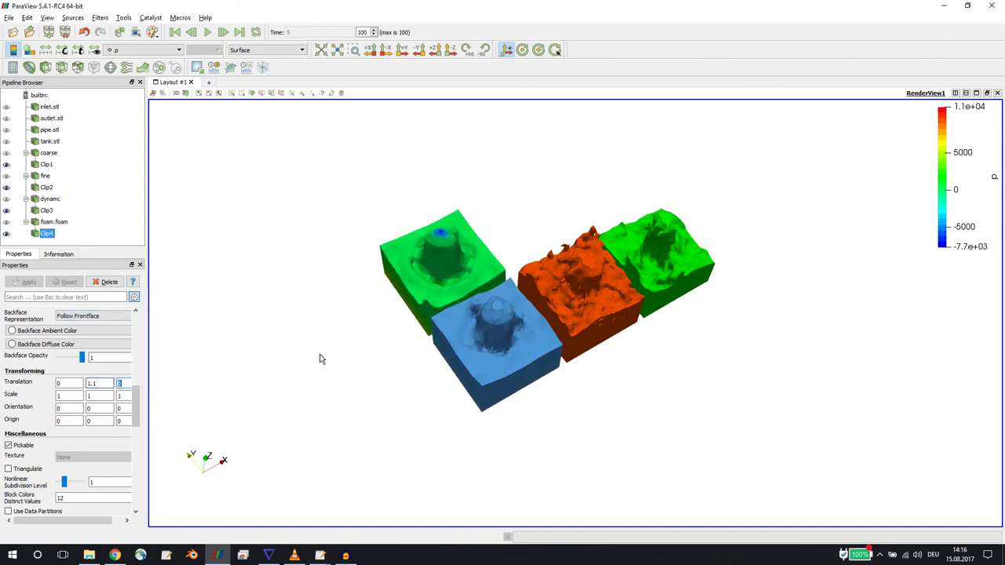
left_click_drag(320, 359, 418, 306)
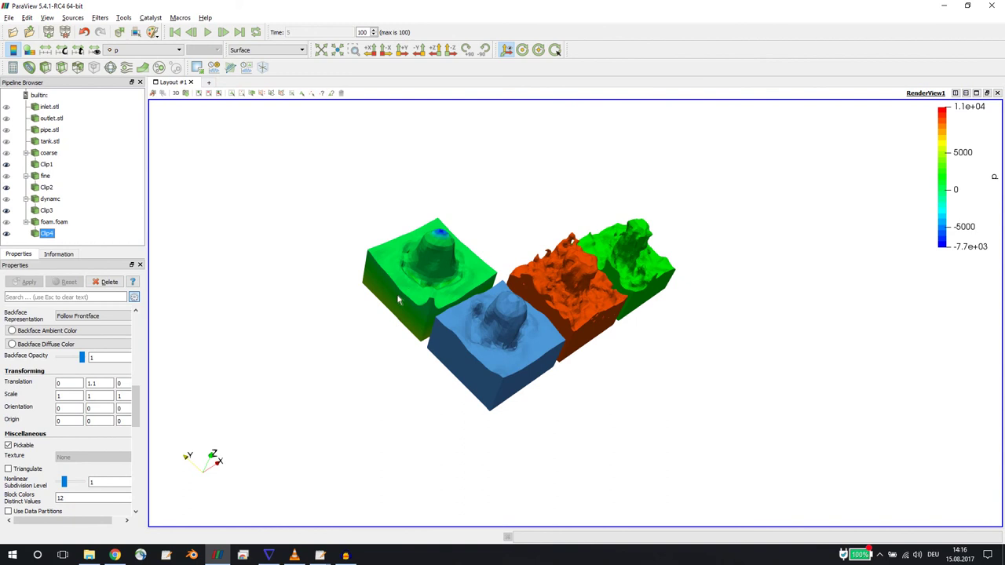
Colour the clip solid purple and play the filling animation from the start.
left_click(141, 50)
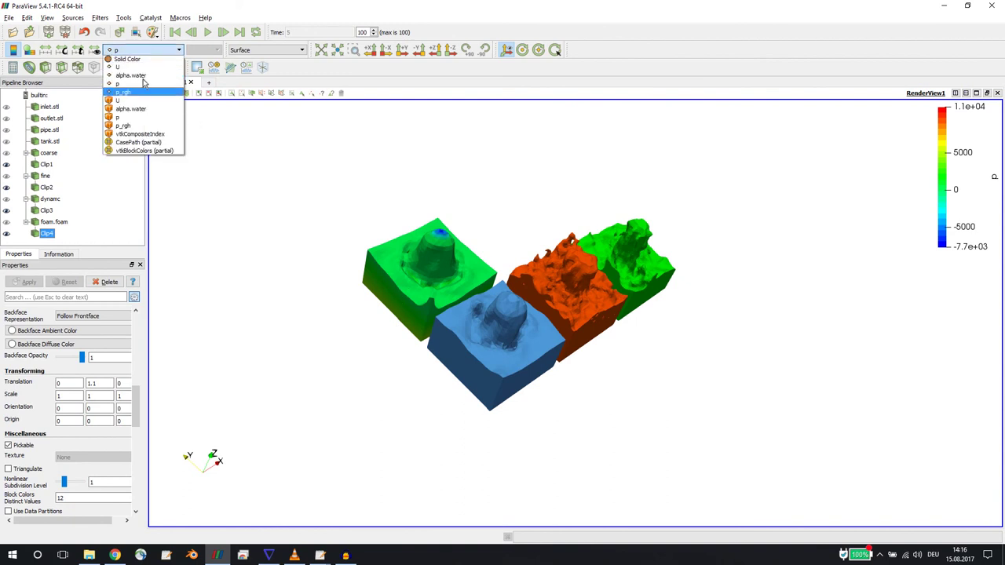
left_click(134, 59)
left_click(29, 49)
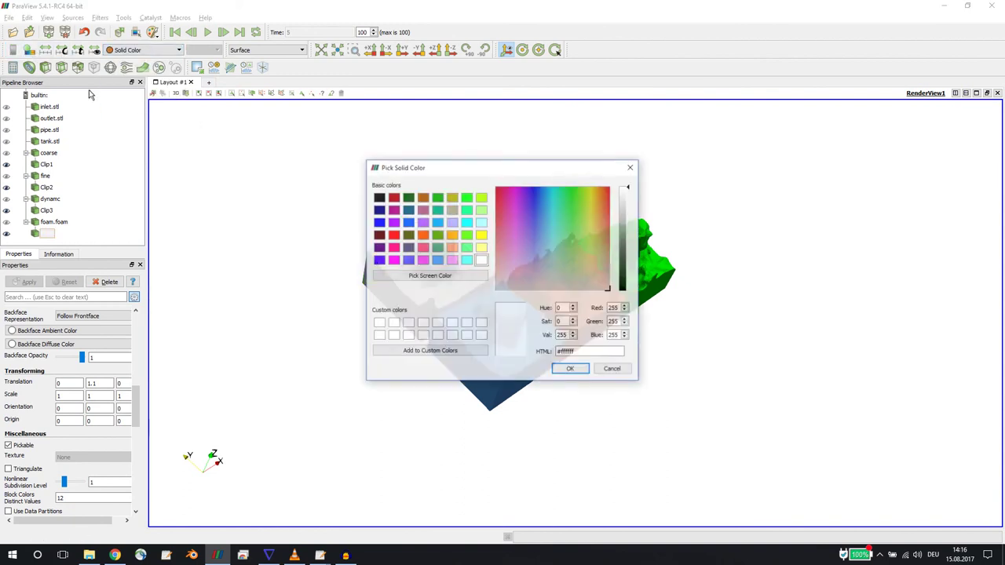
left_click(394, 223)
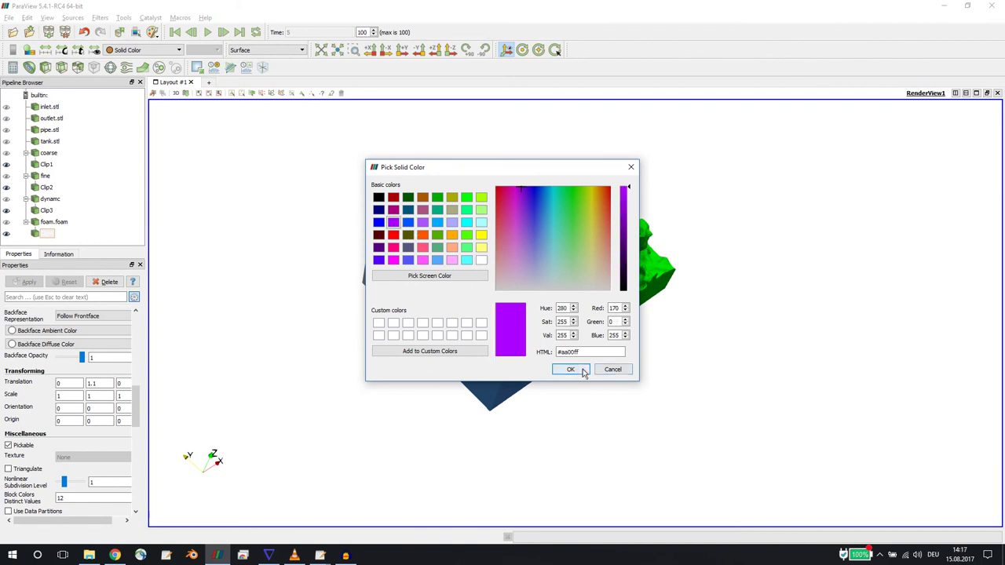
left_click(583, 372)
scroll(574, 374, "up", 3)
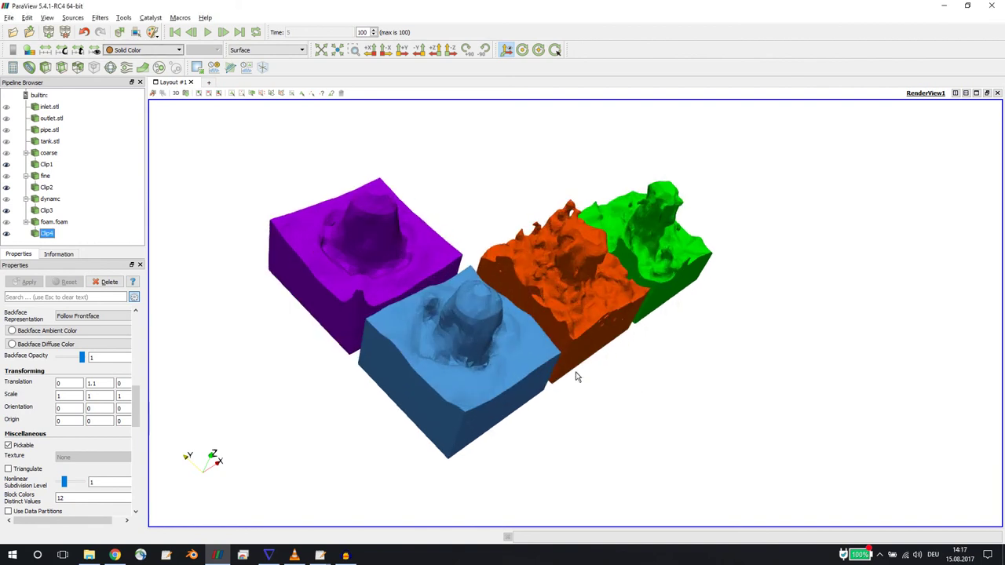
left_click(207, 32)
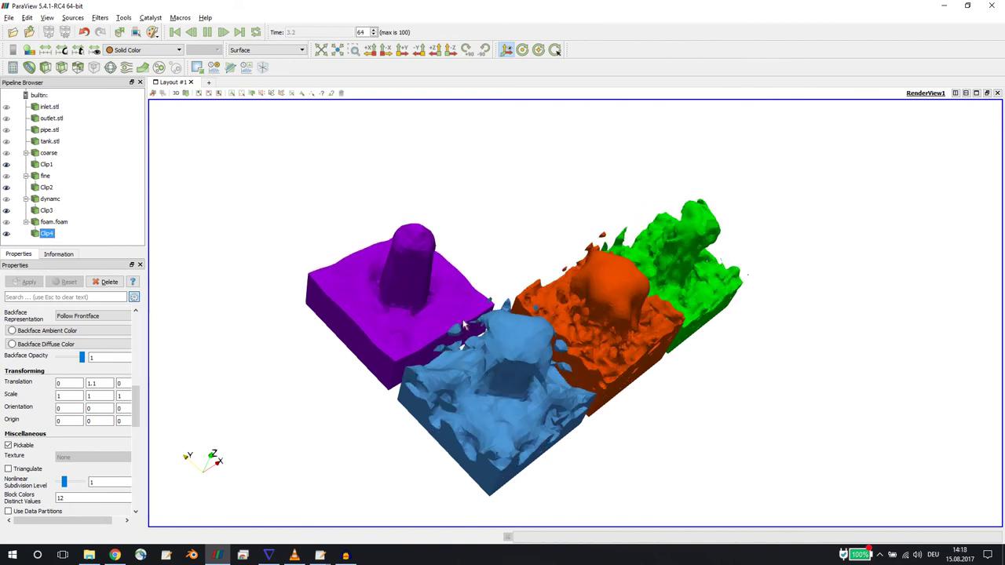
Orbit the view to inspect the four clips from low, top and side angles.
left_click_drag(464, 324, 436, 304)
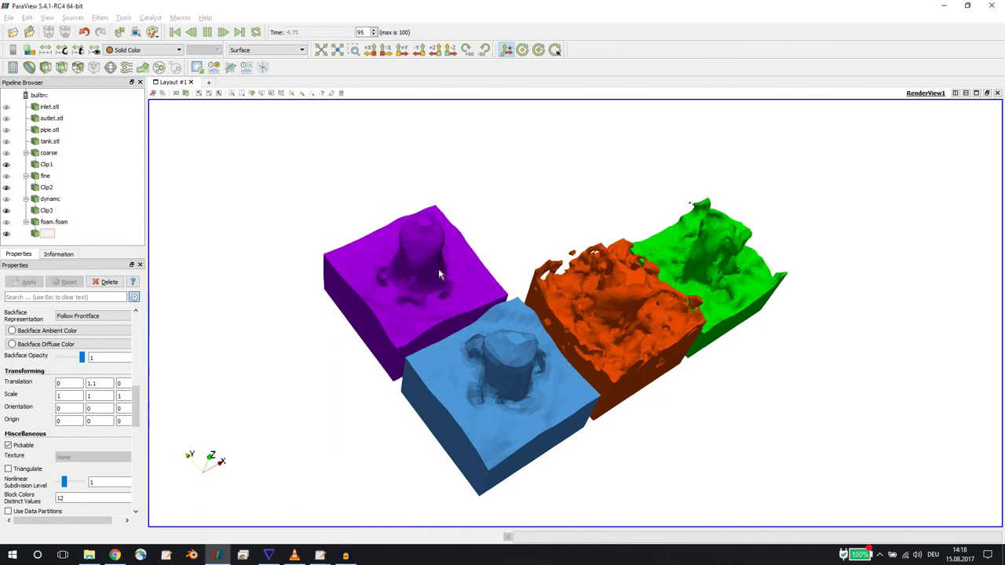
left_click_drag(445, 287, 434, 250)
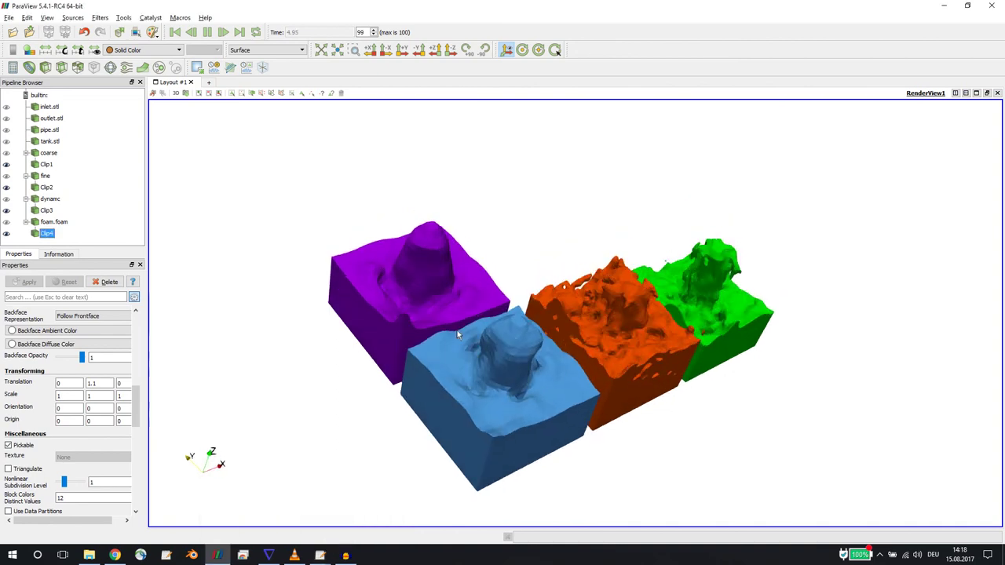
left_click_drag(459, 335, 474, 306)
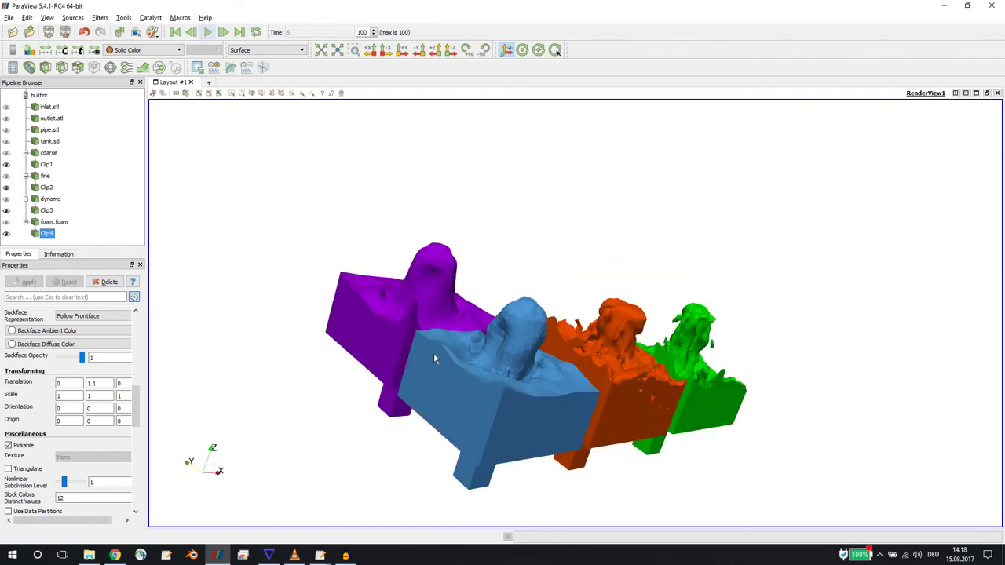
left_click_drag(434, 357, 479, 368)
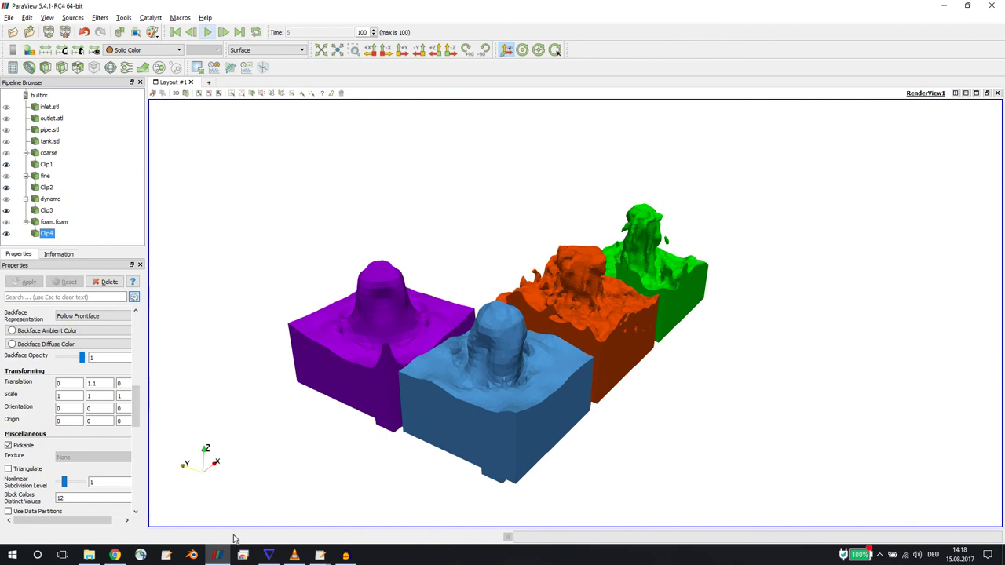
Bring up the 'vof youtube' deck's title slide in Google Slides.
left_click(115, 555)
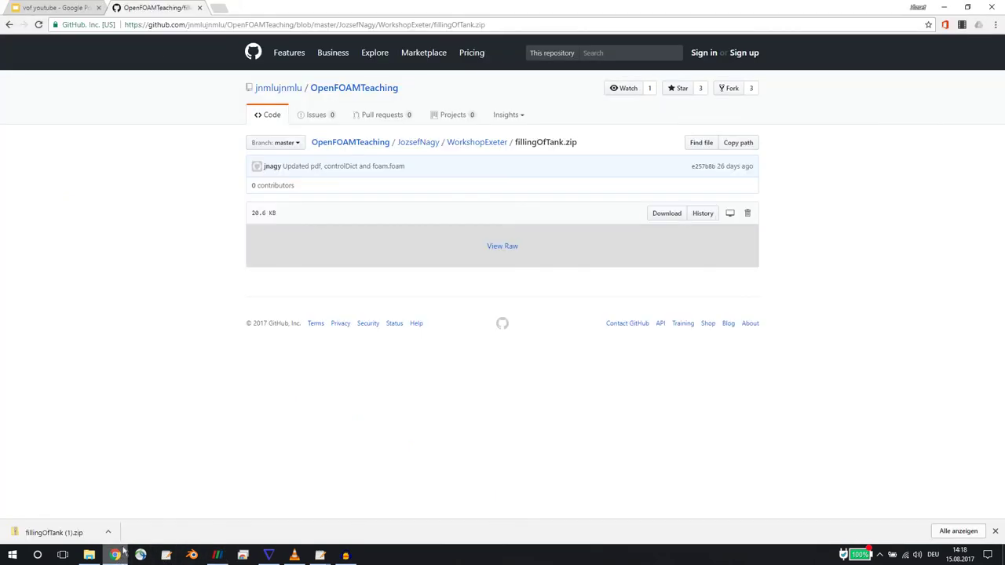
left_click(60, 7)
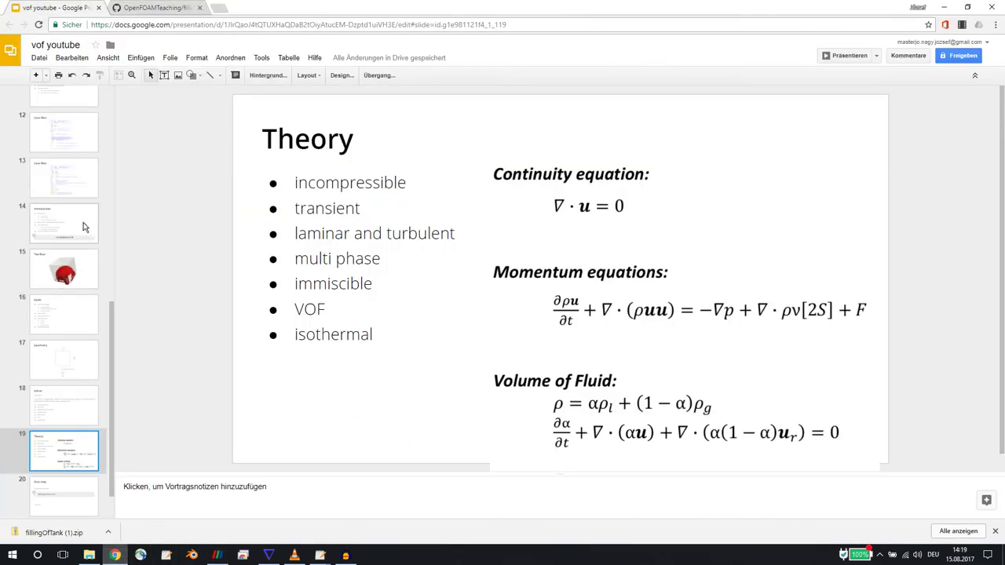
scroll(22, 208, "up", 3)
scroll(58, 143, "up", 5)
left_click(70, 118)
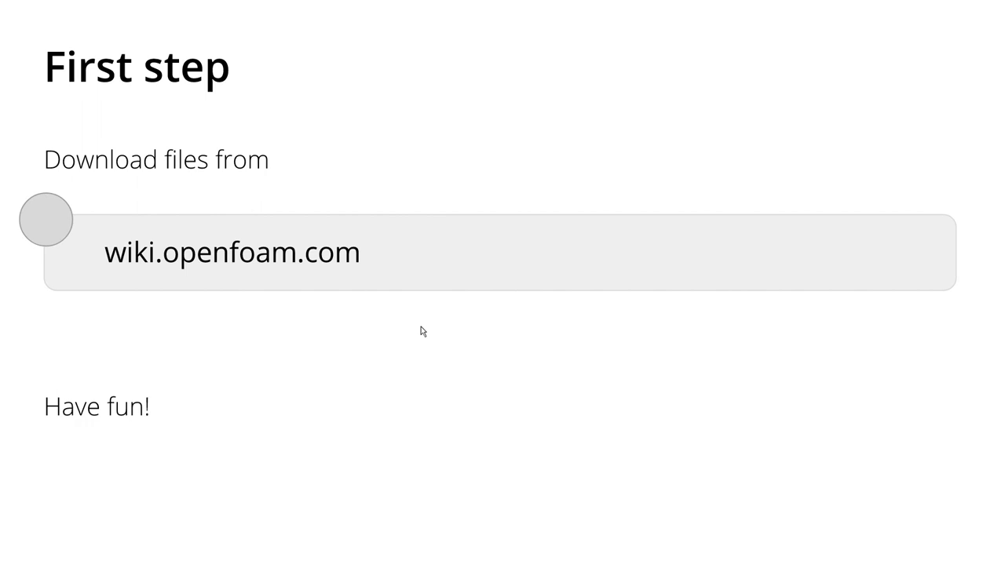
Move on to the 'Feedback' slide requesting feedback in about 5-6 months.
key("Right")
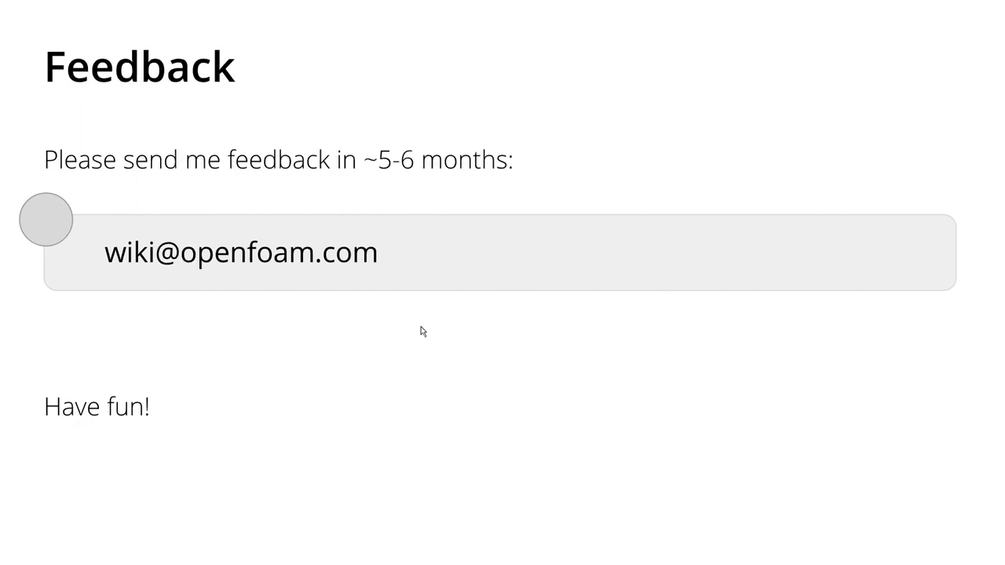